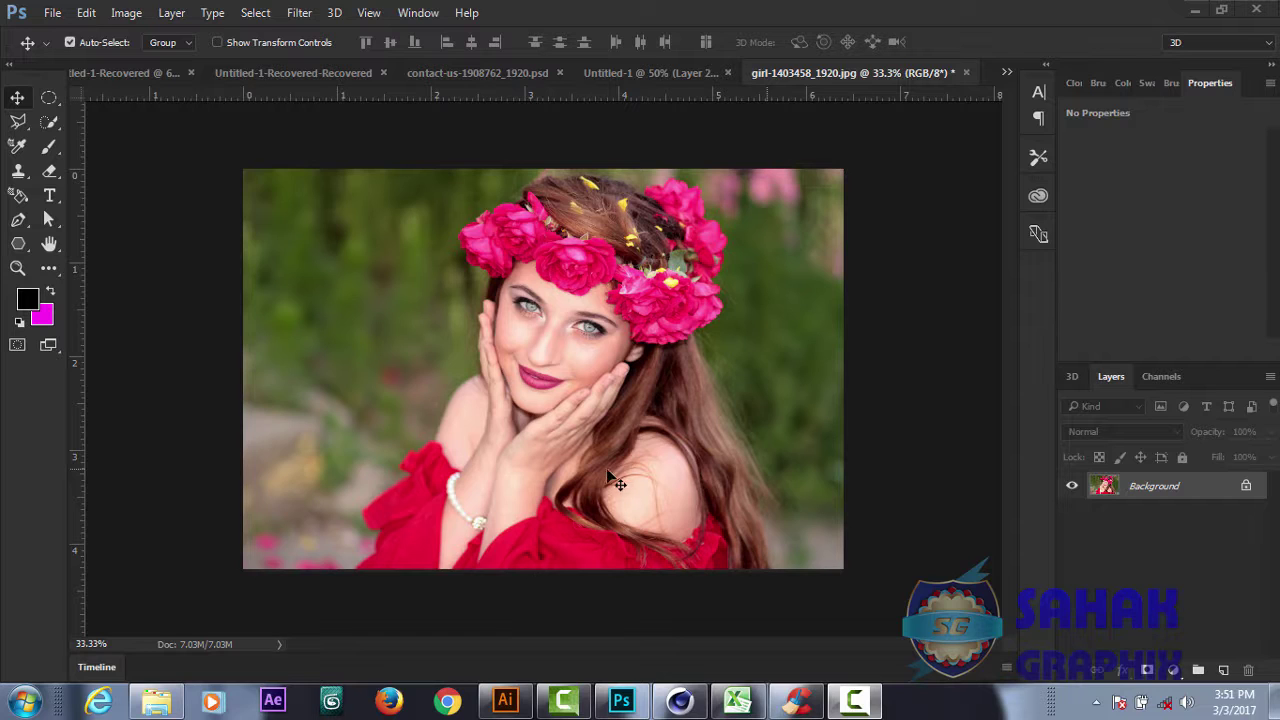
Zoom the portrait from 33.3% to 50% and scroll to view the dress and face
key(ctrl+plus)
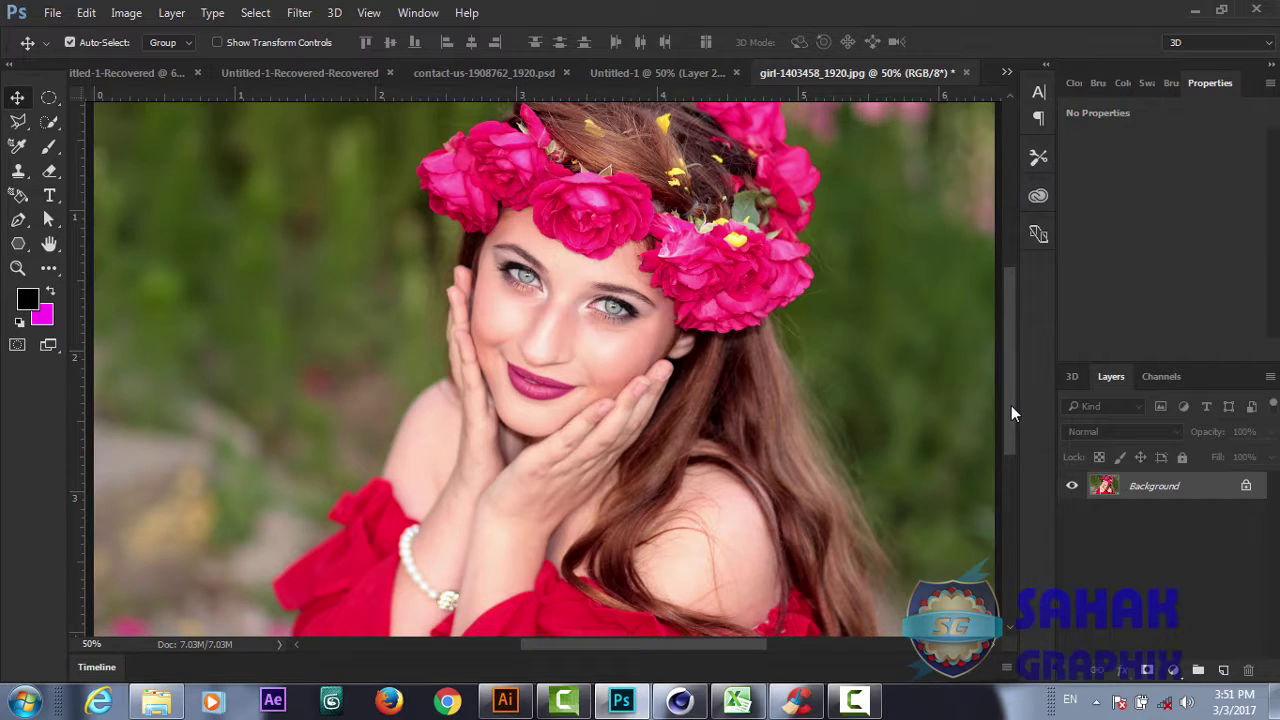
drag(1011, 405, 996, 476)
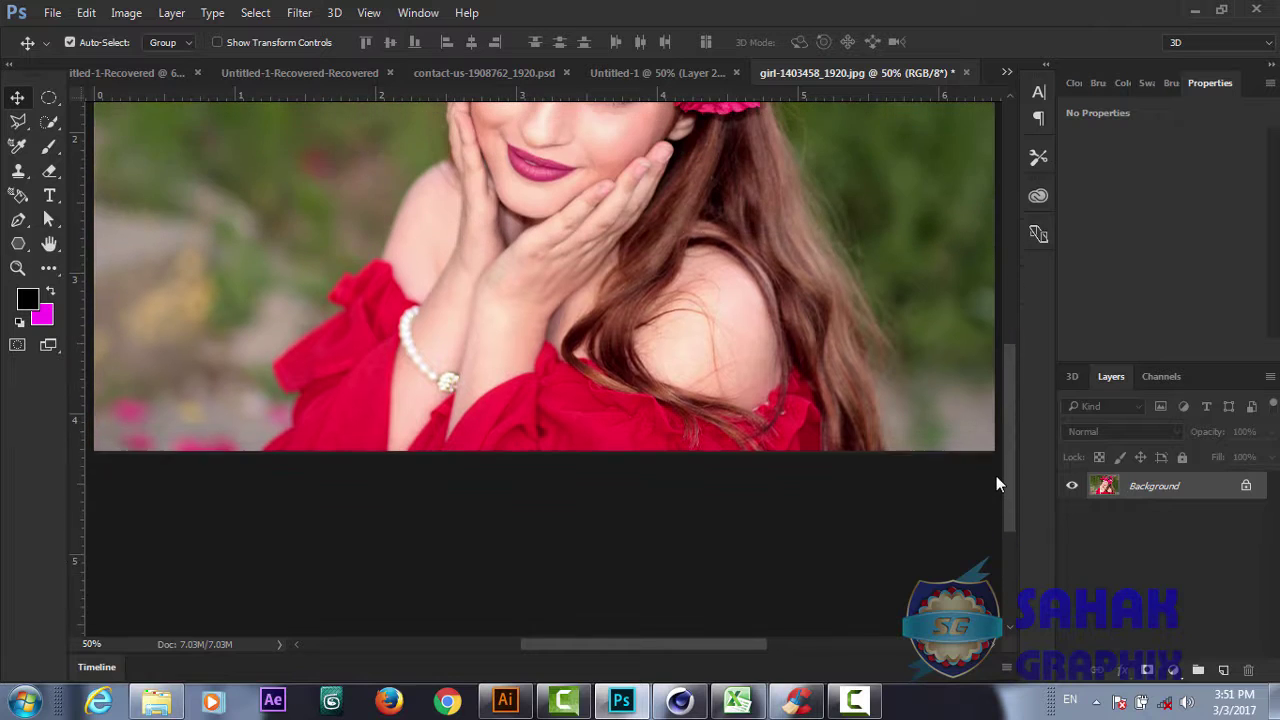
scroll(995, 460, up, 2)
scroll(995, 454, up, 1)
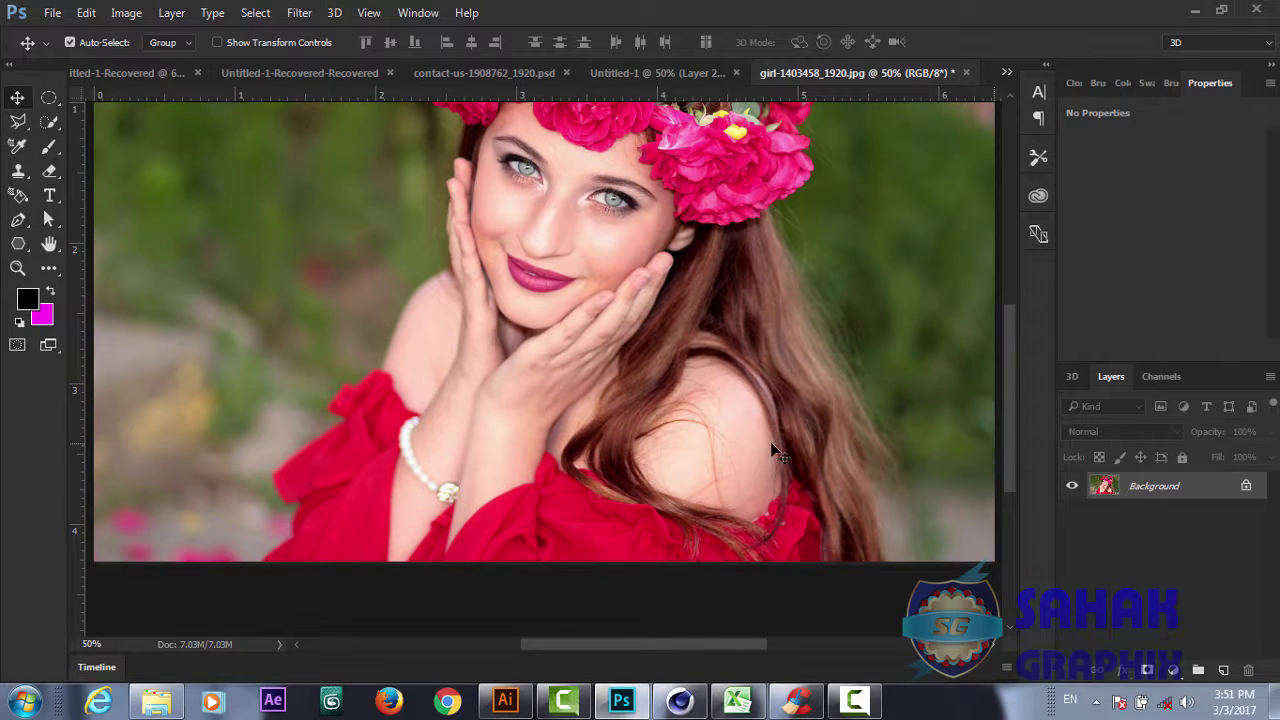
Quick-select the girl's whole red dress with brush strokes
click(49, 123)
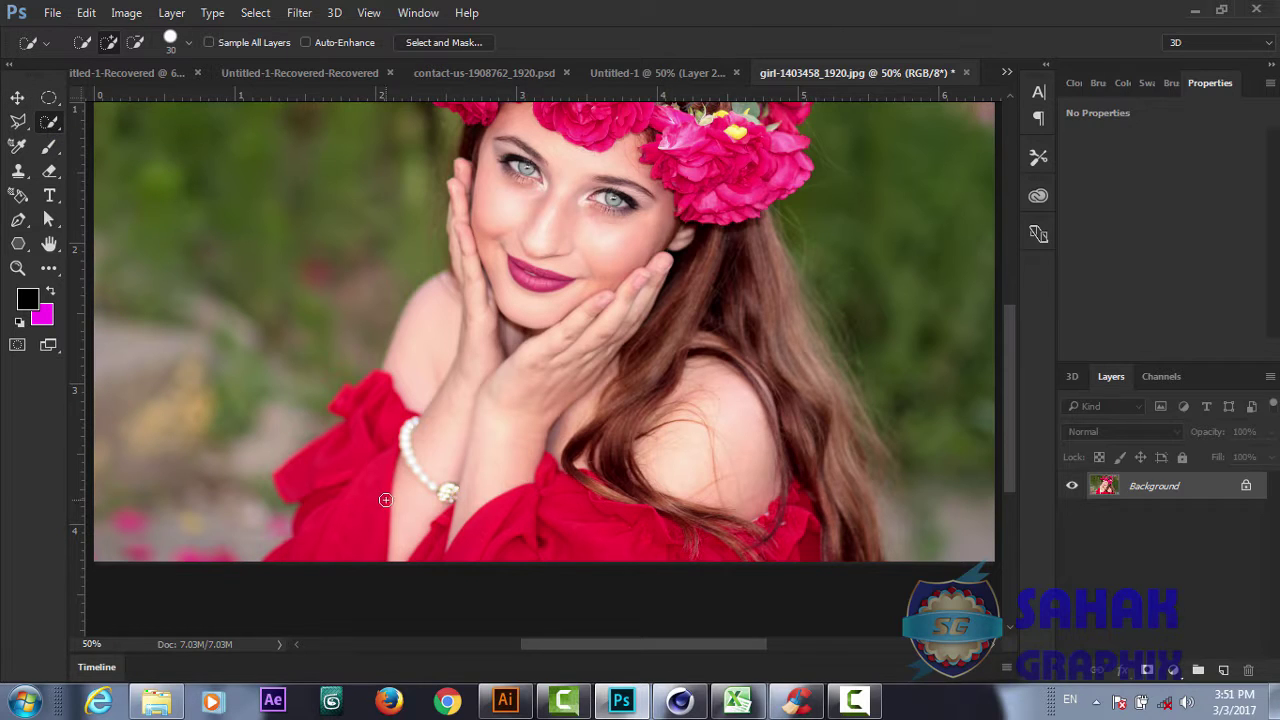
mouse_move(273, 568)
mouse_down()
mouse_move(334, 491)
mouse_move(317, 483)
mouse_up()
mouse_move(420, 563)
mouse_down()
mouse_move(427, 549)
mouse_move(446, 564)
mouse_move(520, 528)
mouse_move(538, 550)
mouse_move(551, 486)
mouse_move(671, 537)
mouse_move(732, 543)
mouse_move(797, 523)
mouse_move(797, 486)
mouse_up()
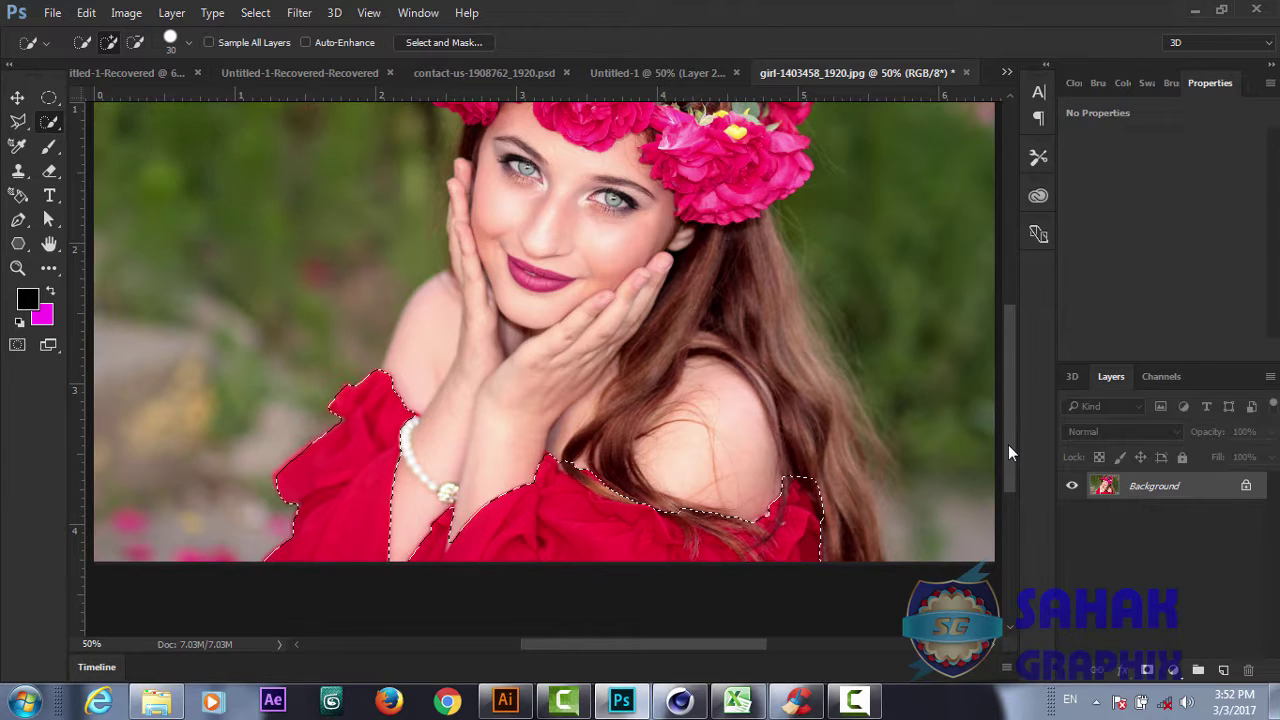
drag(1008, 444, 1005, 338)
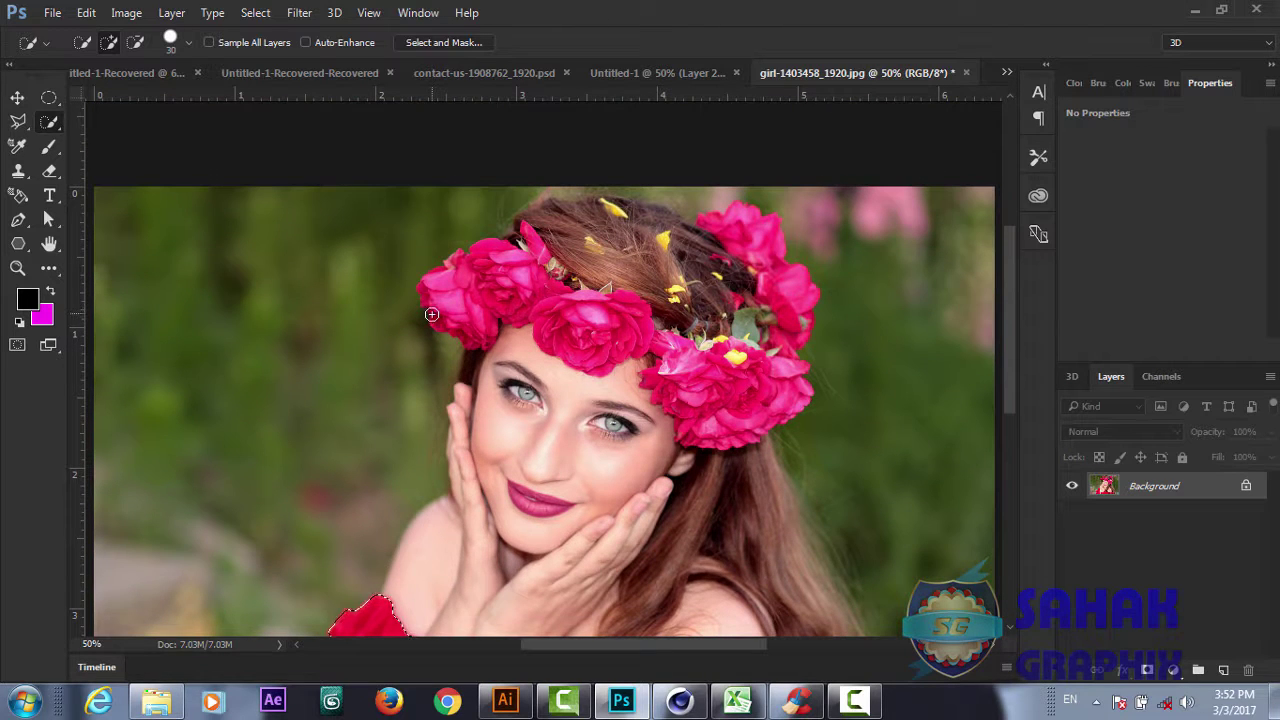
Add the flower crown to the selection and grow it with Select > Similar
mouse_move(434, 313)
mouse_down()
mouse_move(485, 285)
mouse_move(544, 287)
mouse_move(641, 342)
mouse_move(722, 413)
mouse_move(749, 408)
mouse_move(778, 364)
mouse_move(780, 312)
mouse_move(766, 255)
mouse_move(737, 222)
mouse_move(765, 230)
mouse_move(715, 215)
mouse_up()
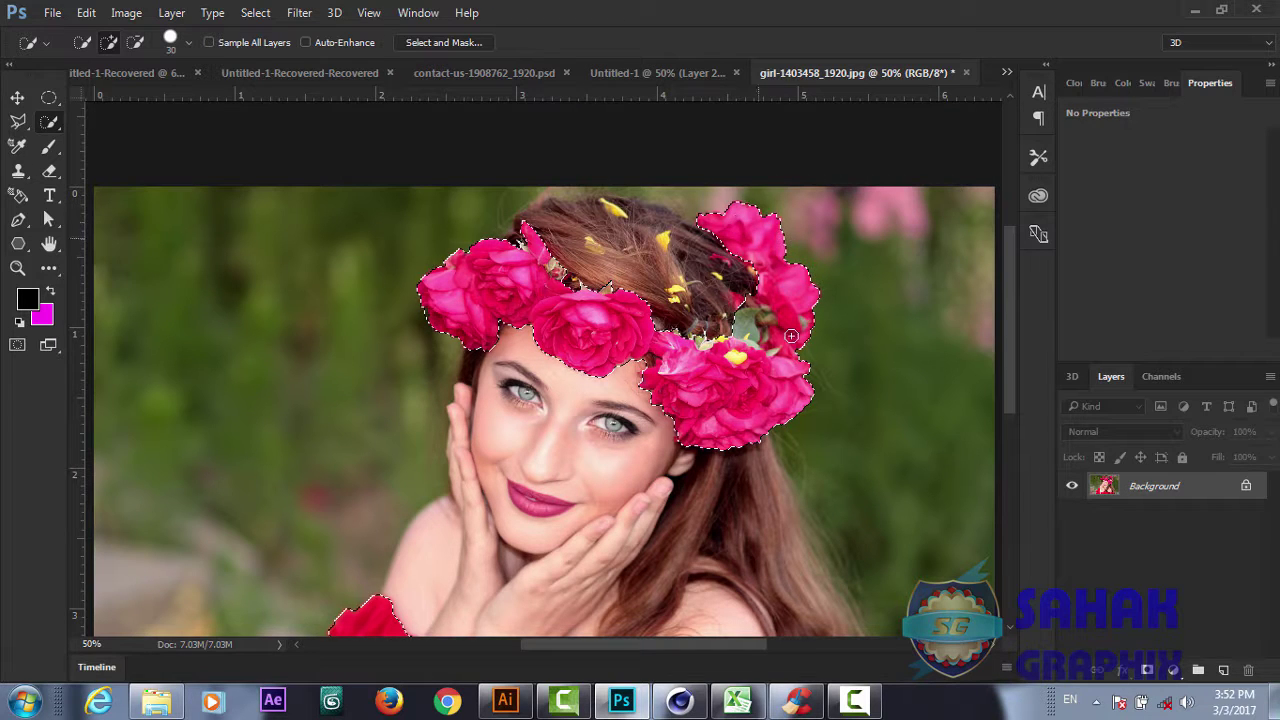
click(260, 14)
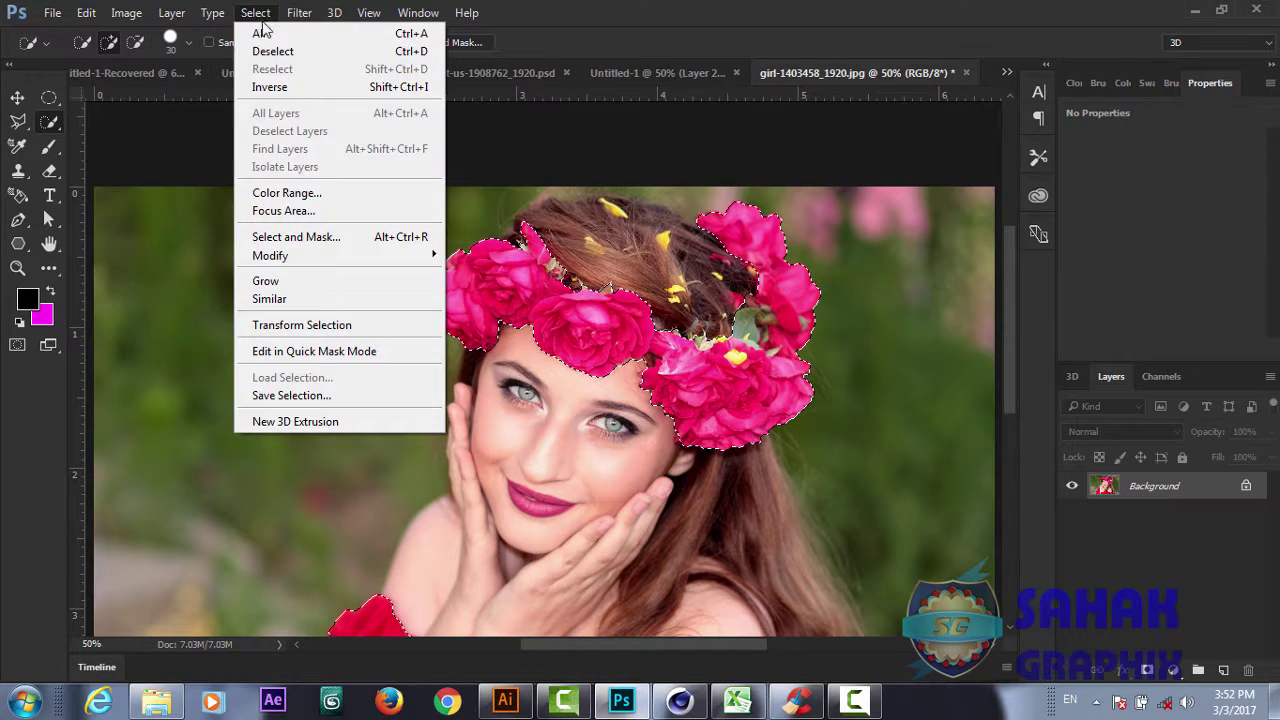
click(291, 297)
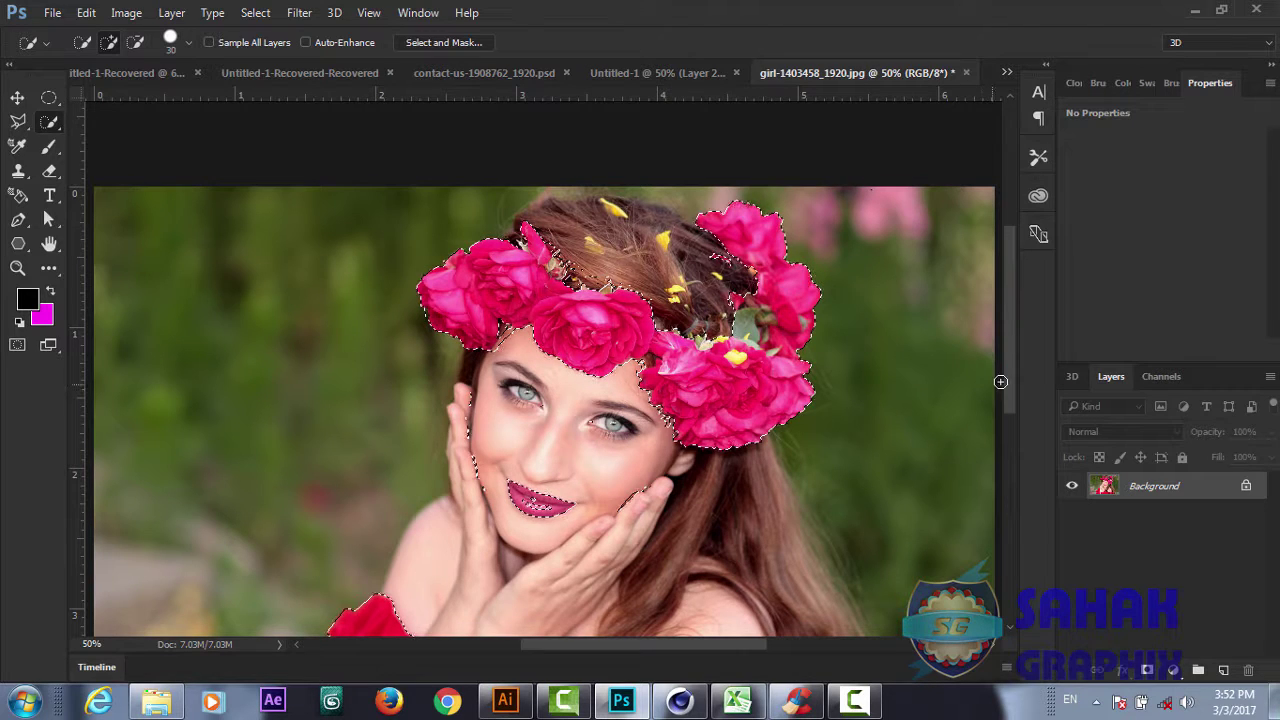
mouse_move(1008, 387)
mouse_down()
mouse_move(1014, 498)
mouse_move(1004, 472)
mouse_up()
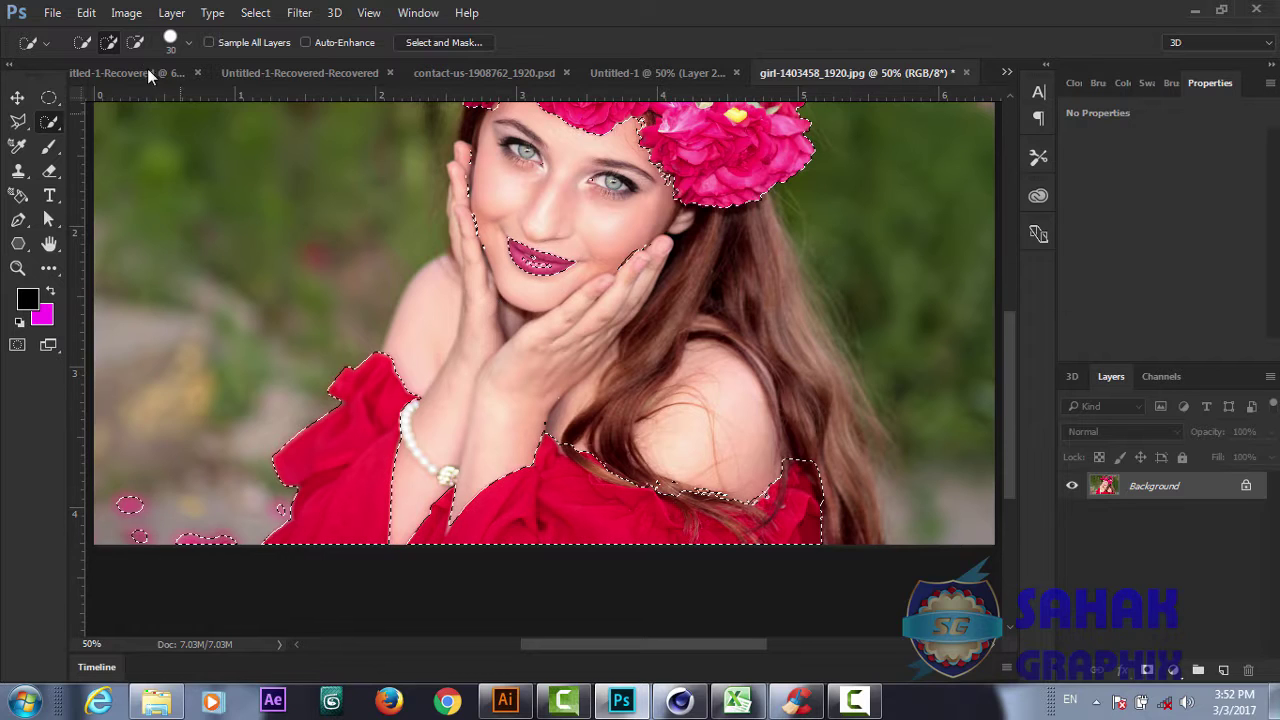
Subtract the cheek edge, lips and background specks from the selection, then zoom out to 33.3%
click(136, 43)
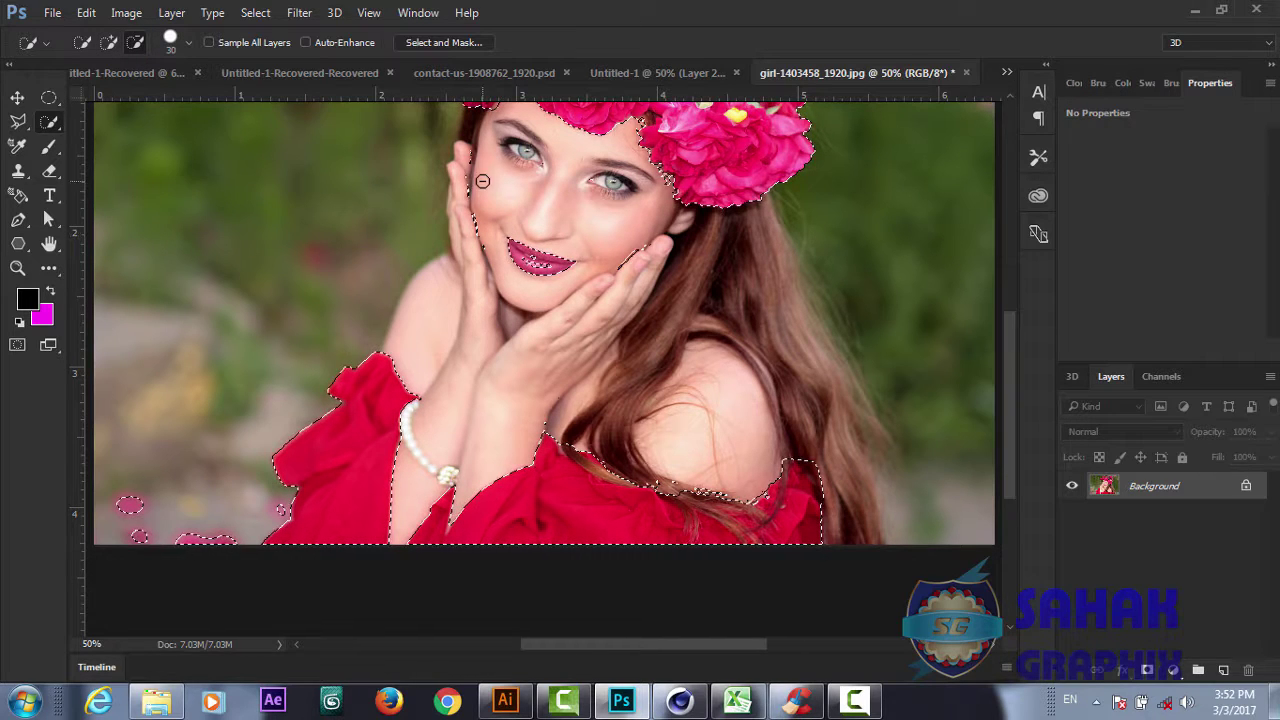
drag(468, 146, 480, 246)
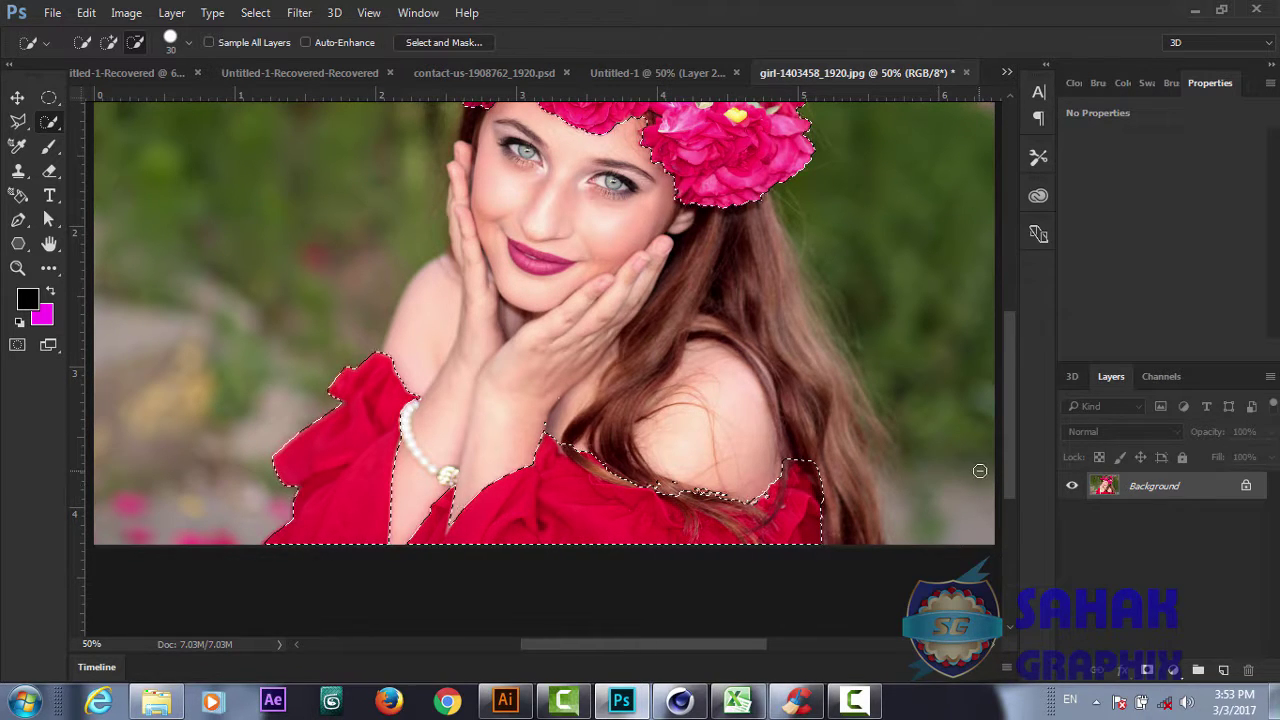
mouse_move(1007, 465)
mouse_down()
mouse_move(998, 381)
mouse_move(1002, 443)
mouse_up()
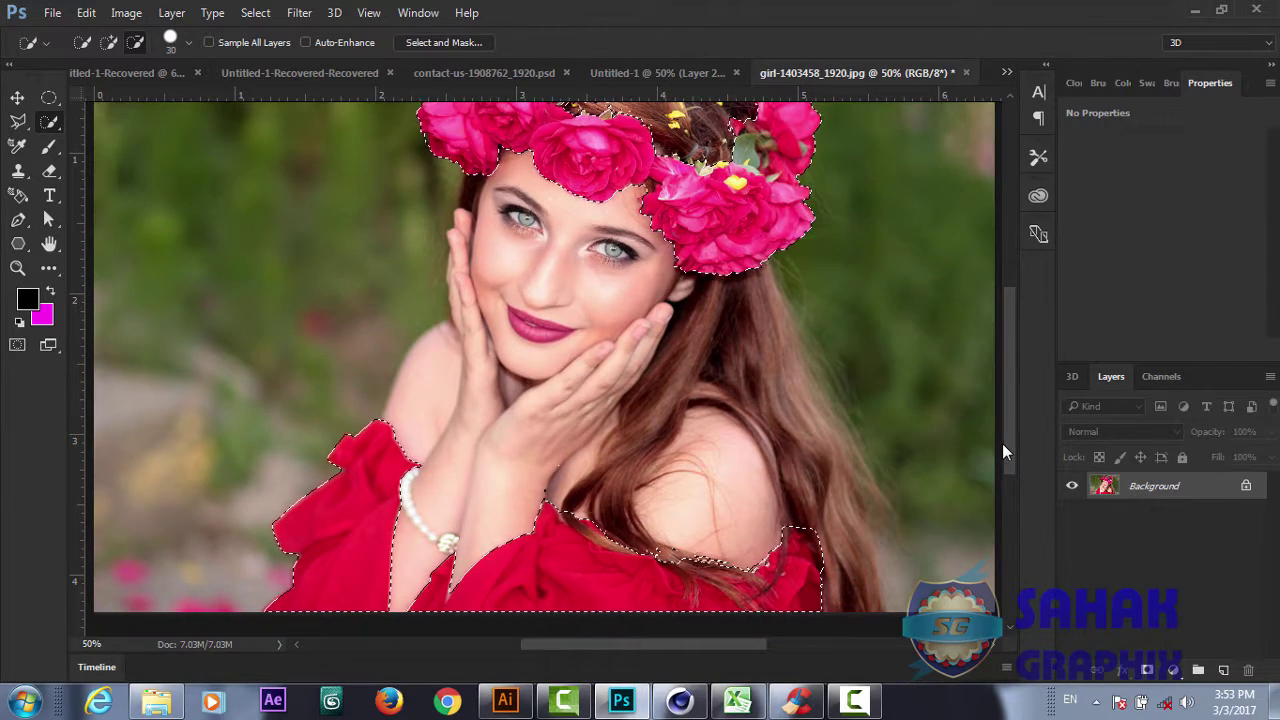
key(ctrl+minus)
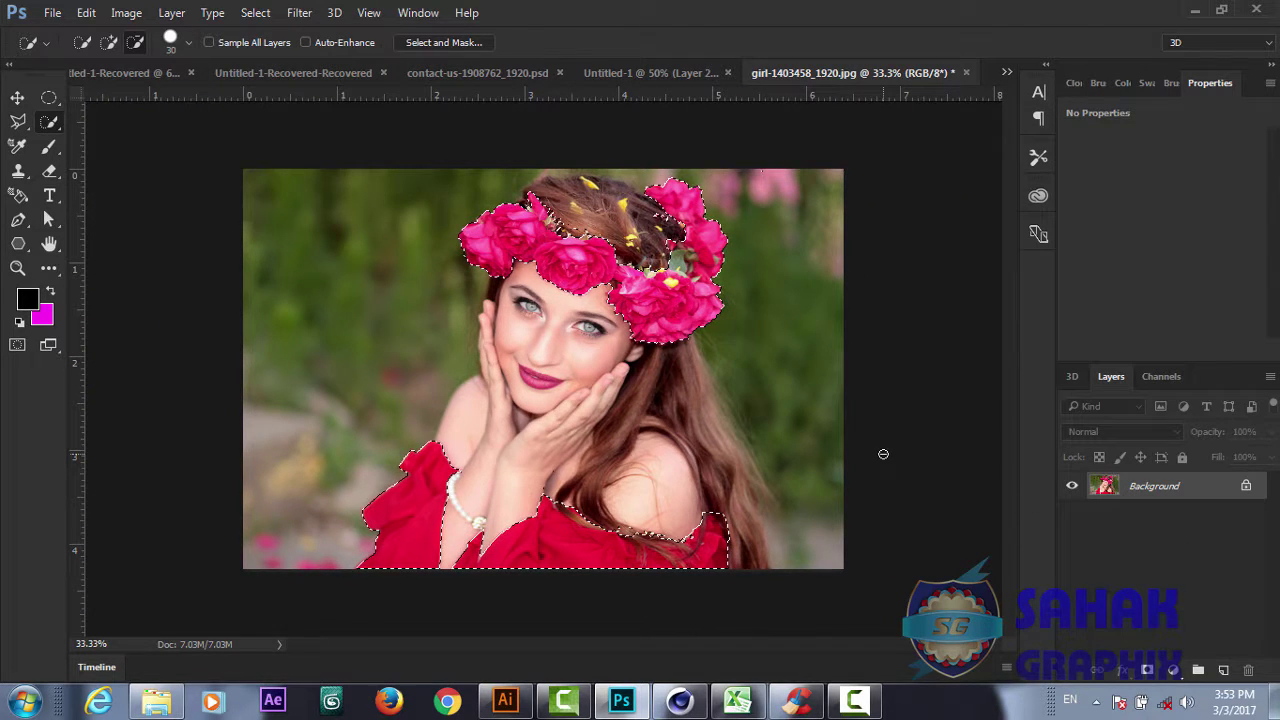
Feather the dress-and-crown selection with a 1-pixel radius
right_click(580, 268)
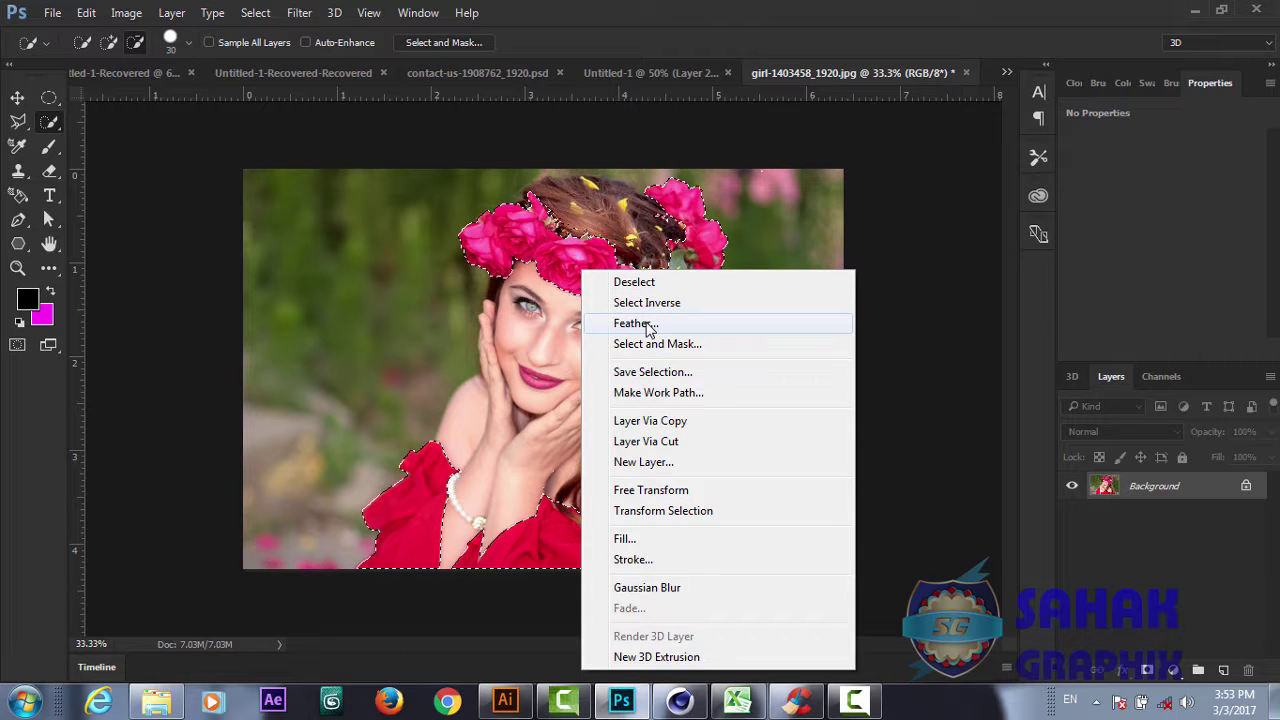
click(648, 328)
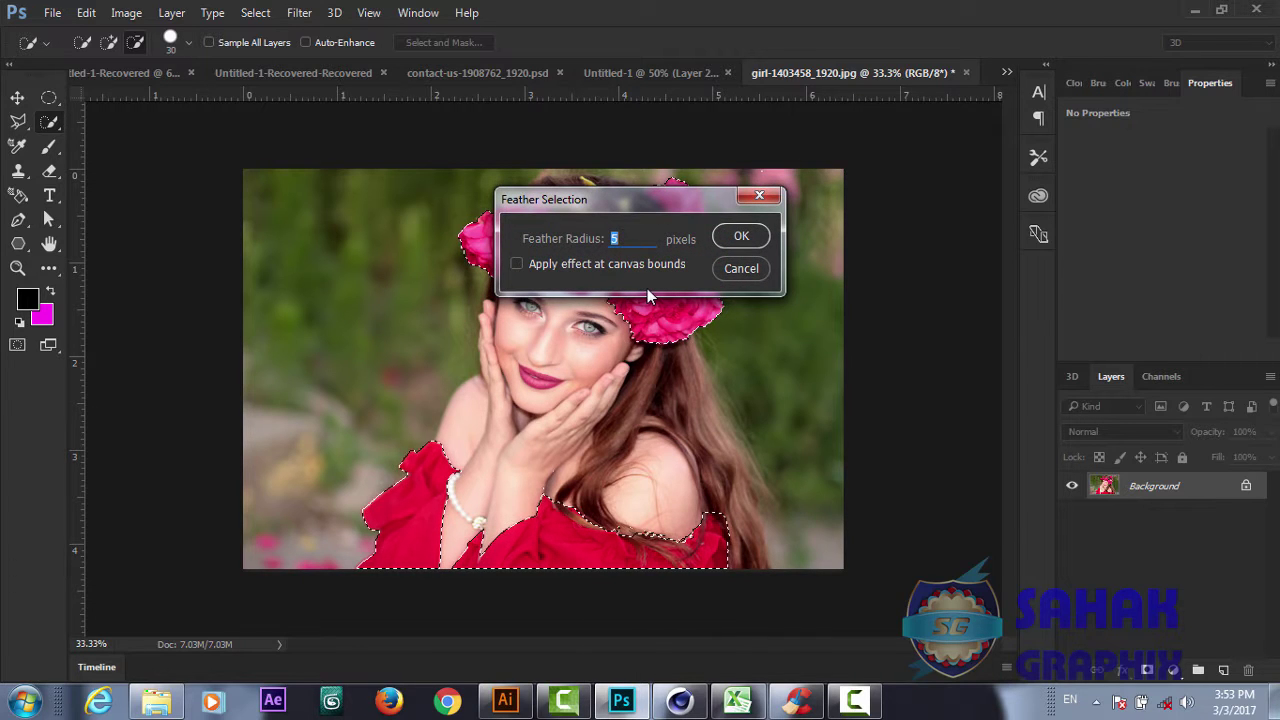
text(1)
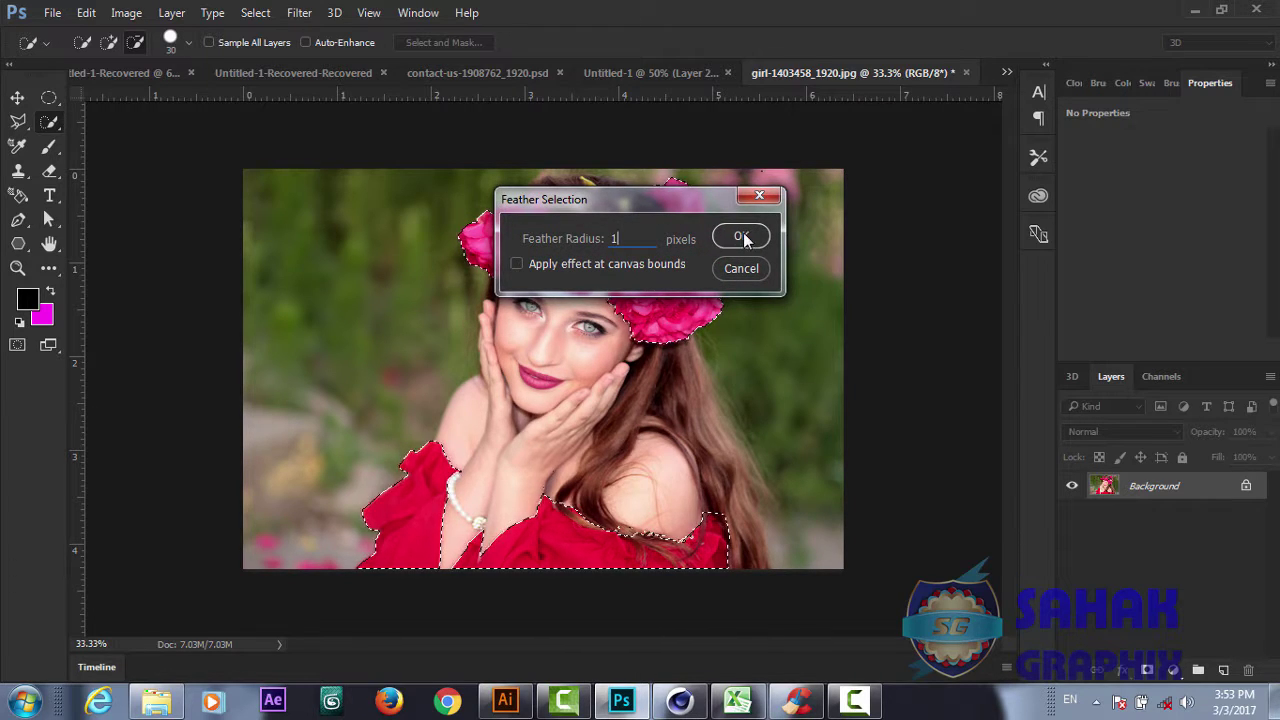
click(741, 237)
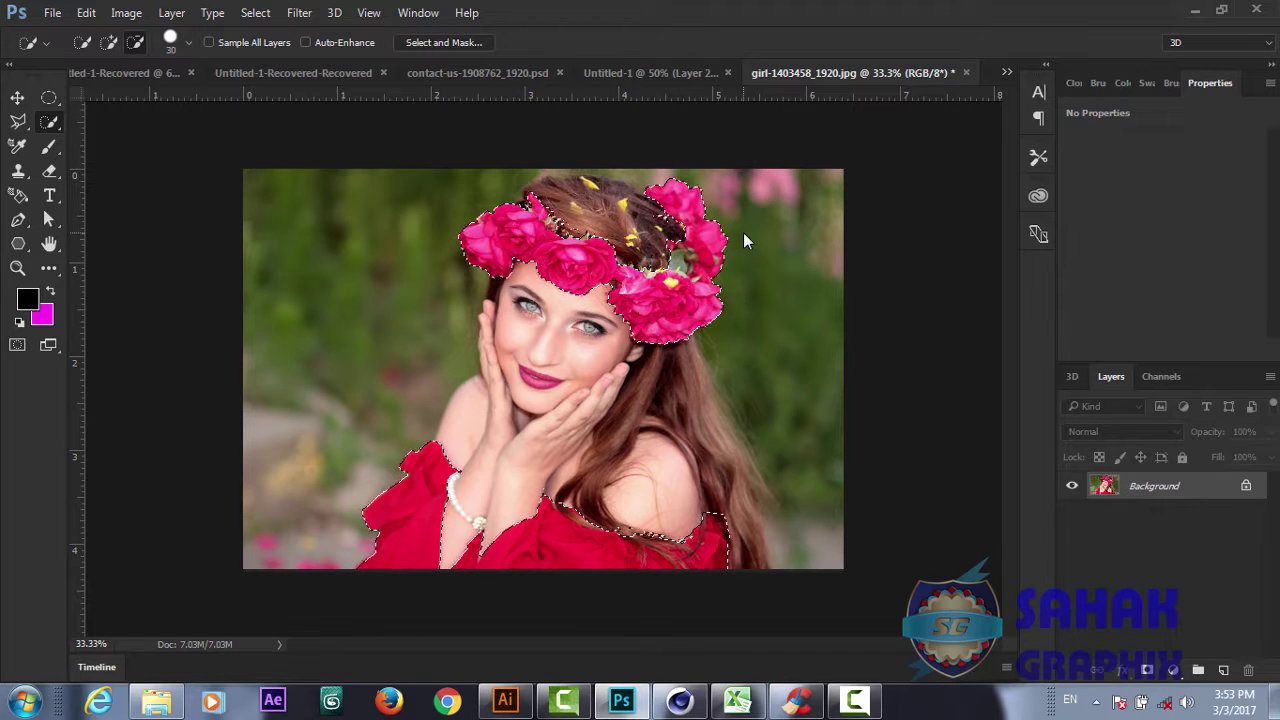
Add empty Layer 1 above Background and set the background colour to magenta e202d0
click(1224, 670)
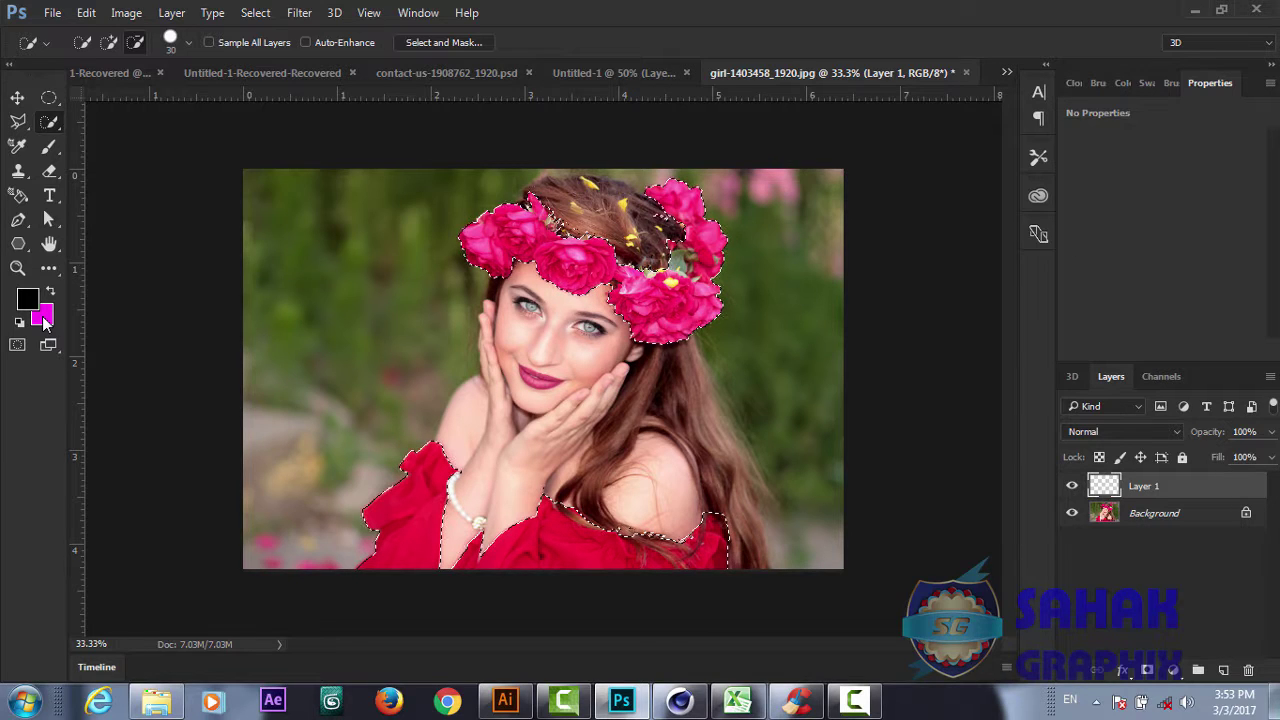
click(43, 318)
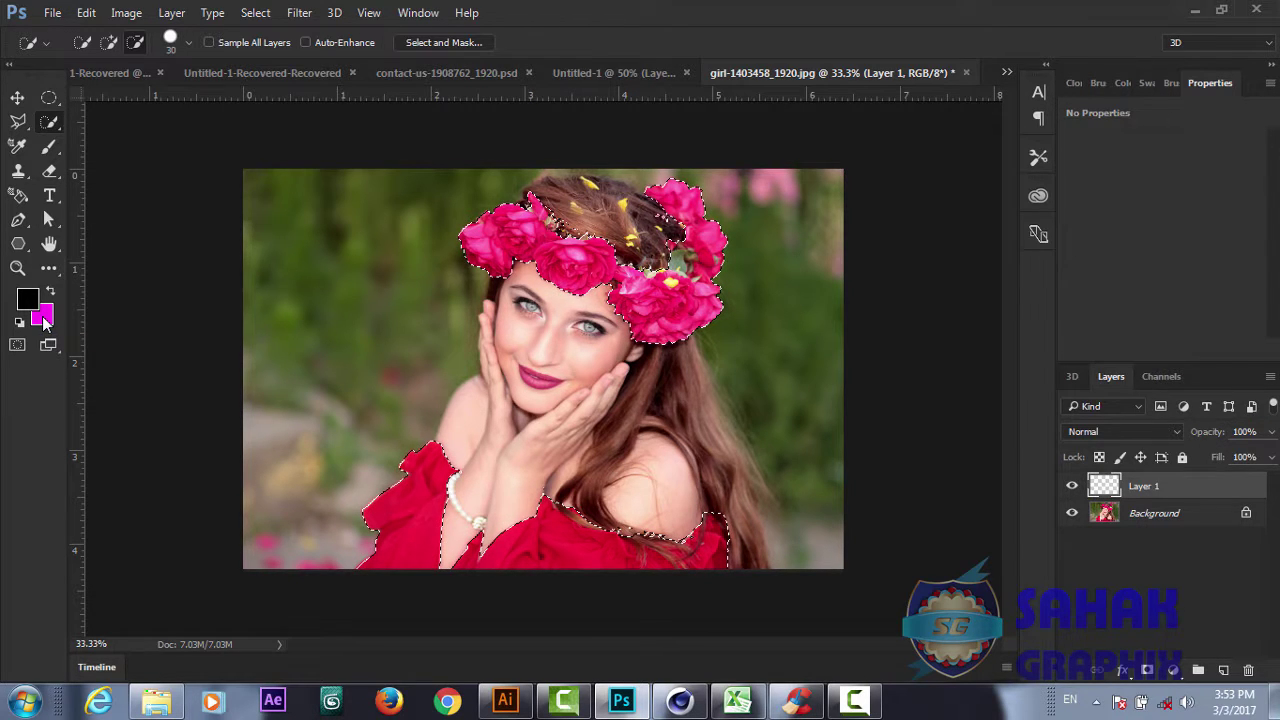
click(991, 224)
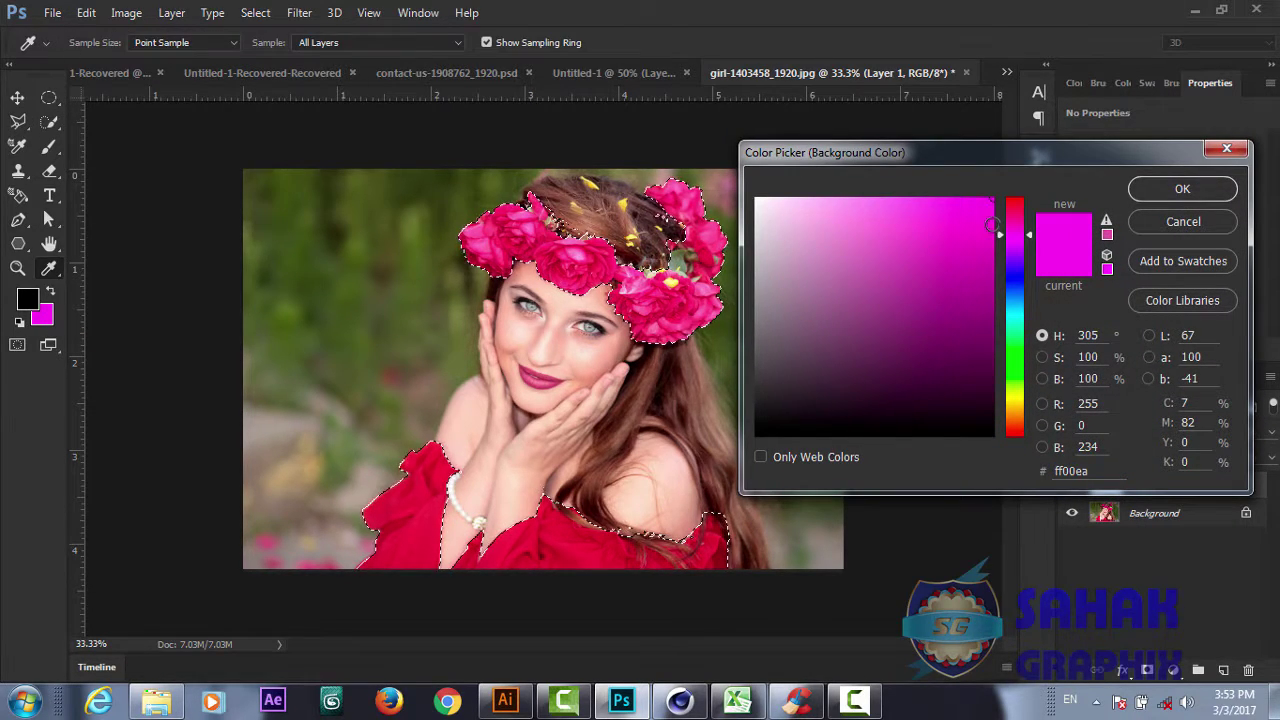
click(1191, 183)
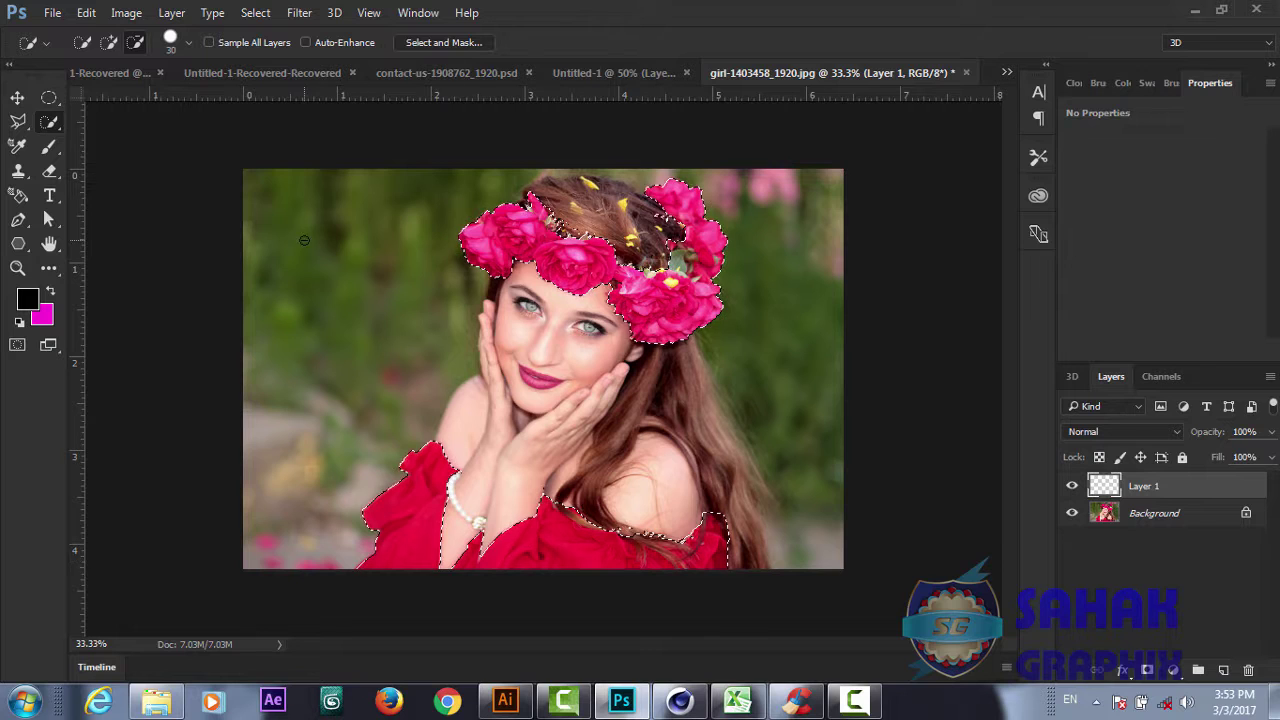
Fill the dress and crown selection on Layer 1 with the magenta background colour
click(87, 13)
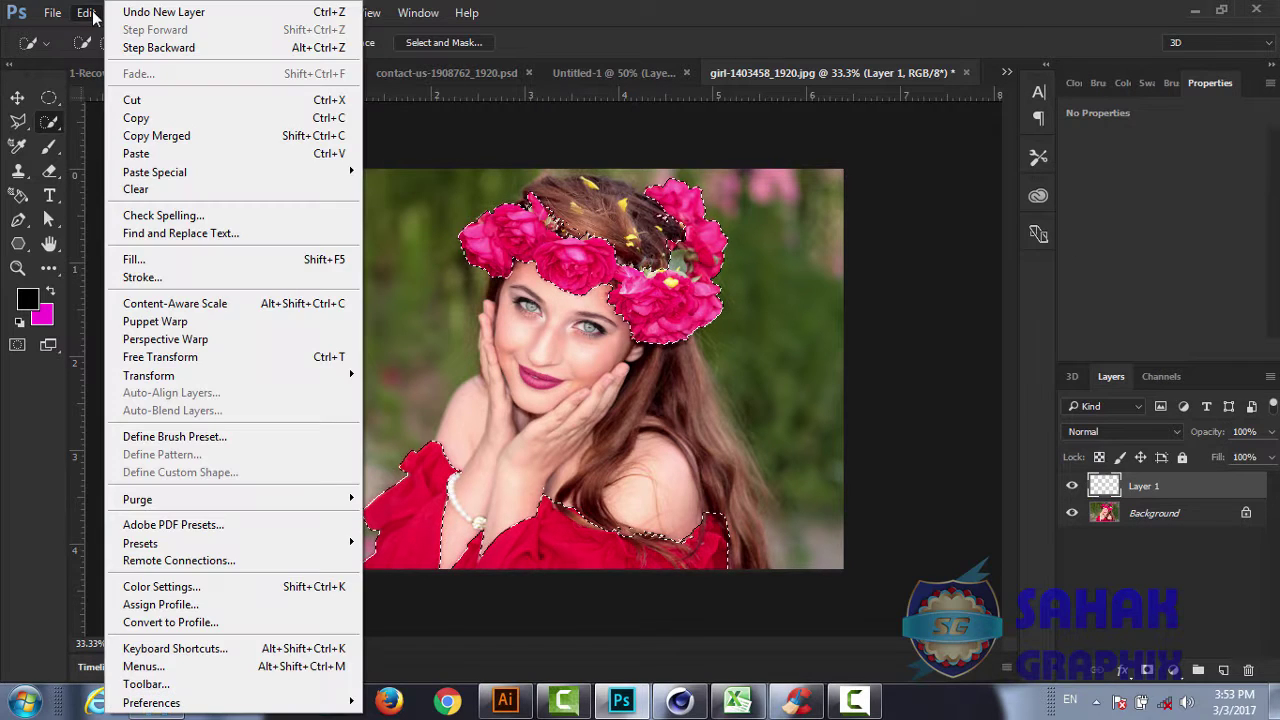
click(157, 266)
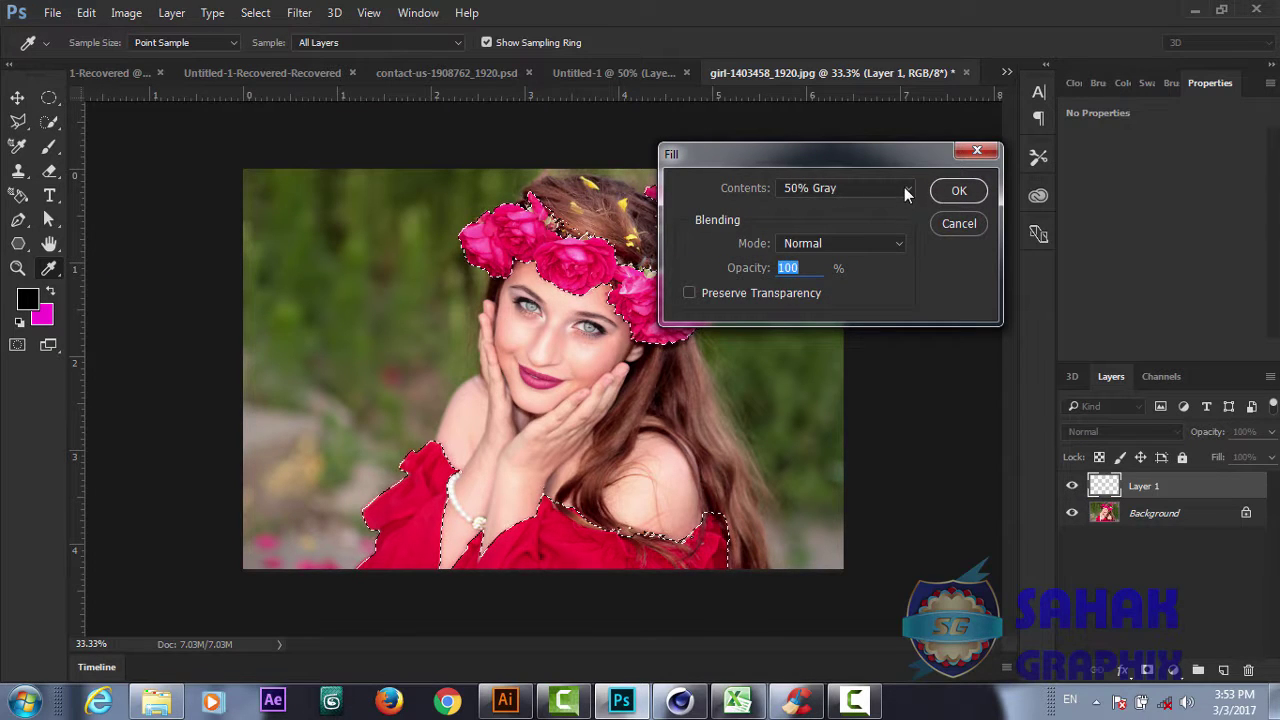
click(905, 190)
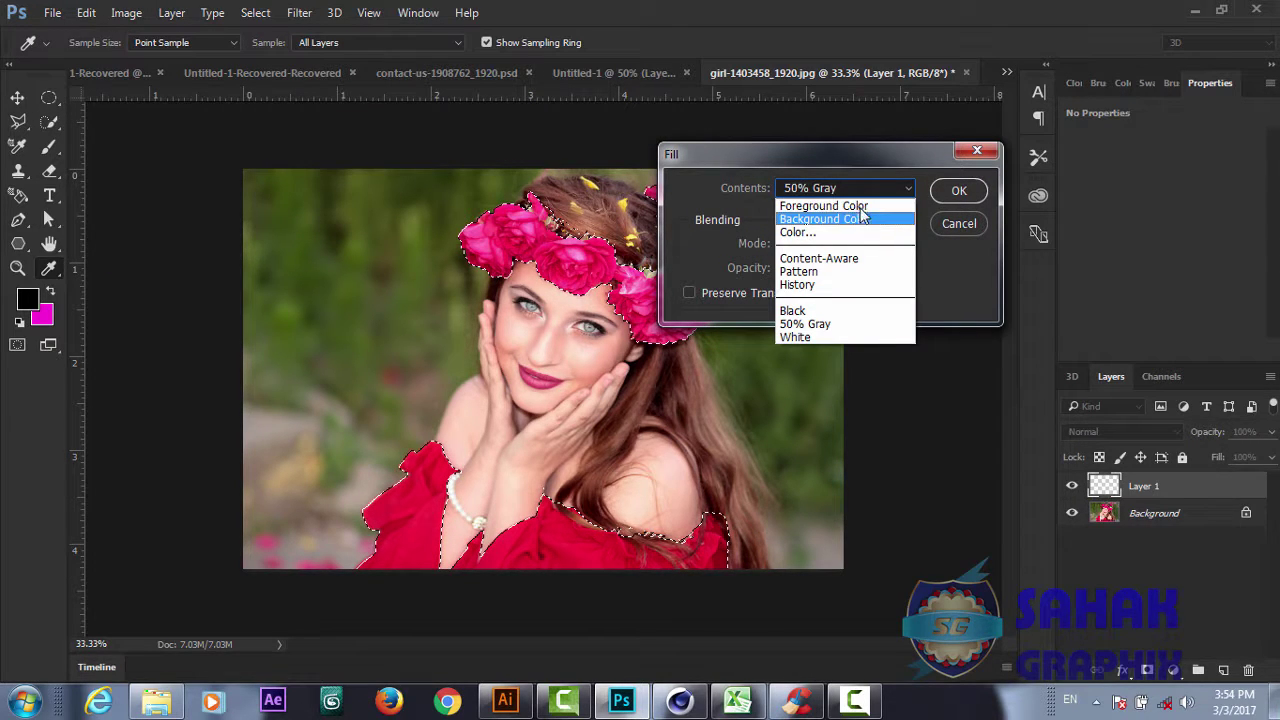
click(858, 220)
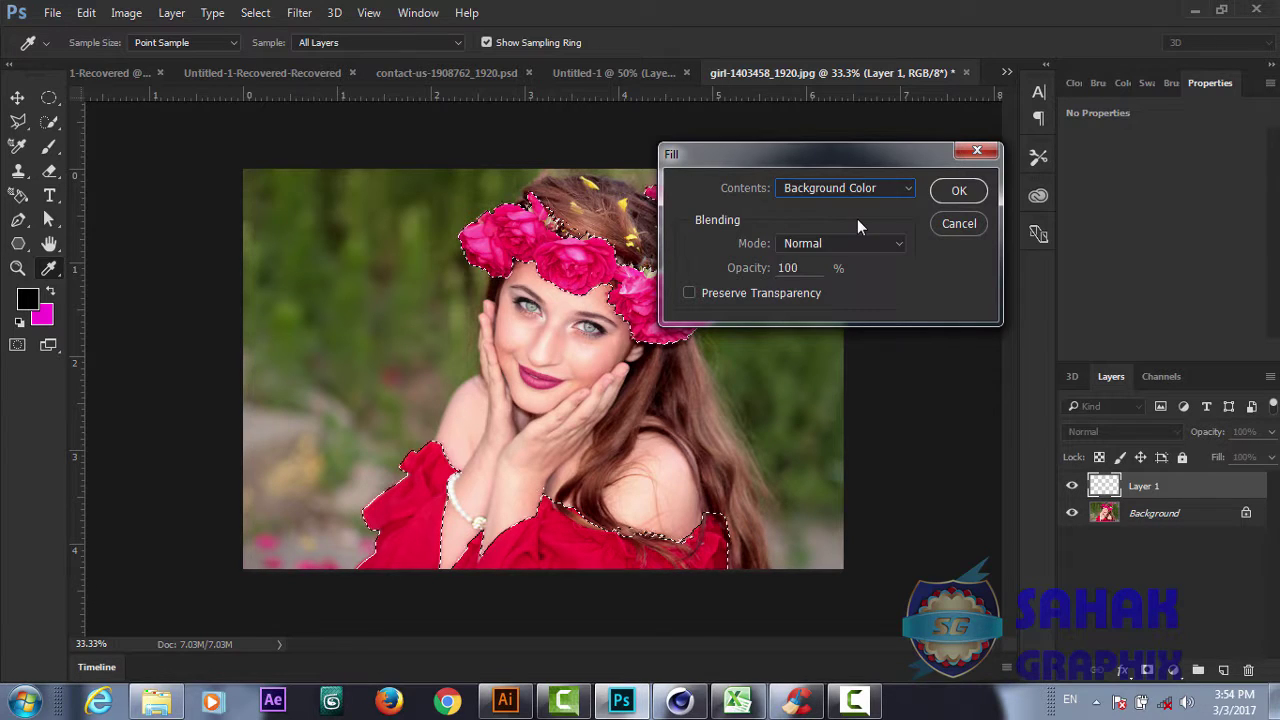
click(960, 192)
key(w)
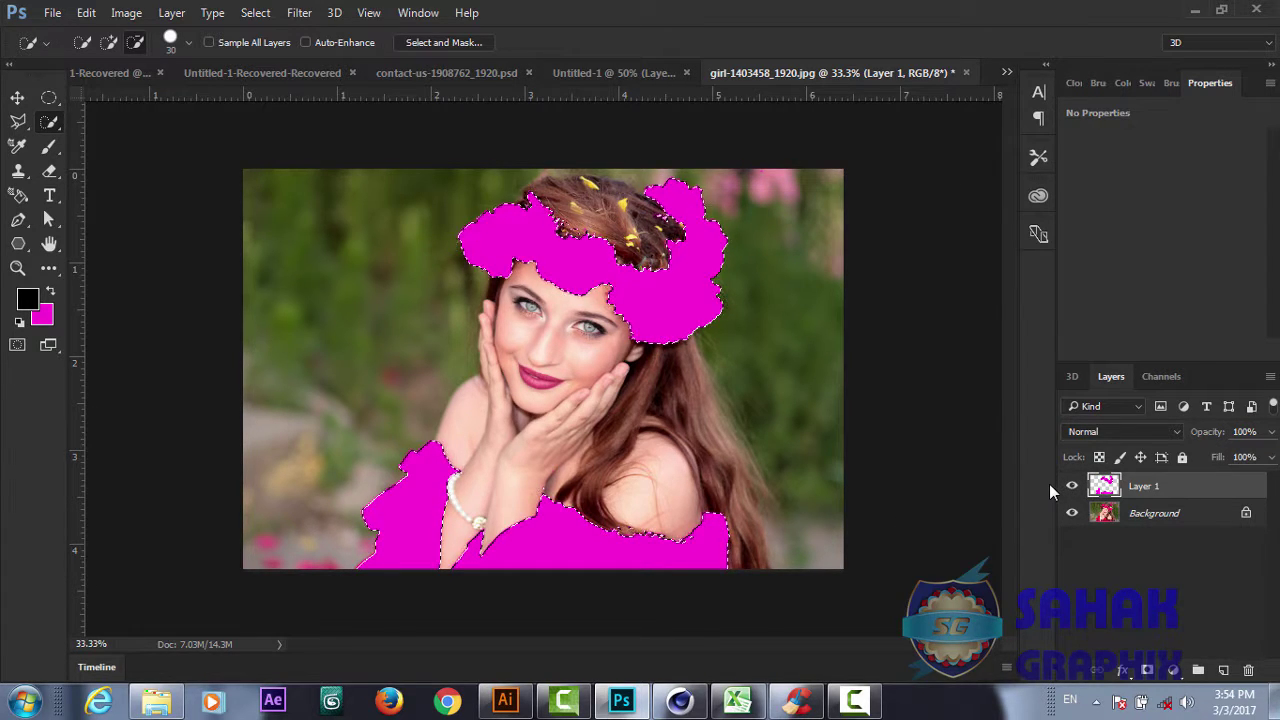
Deselect, then set Layer 1's blend mode to Multiply and then to Color
key(ctrl+d)
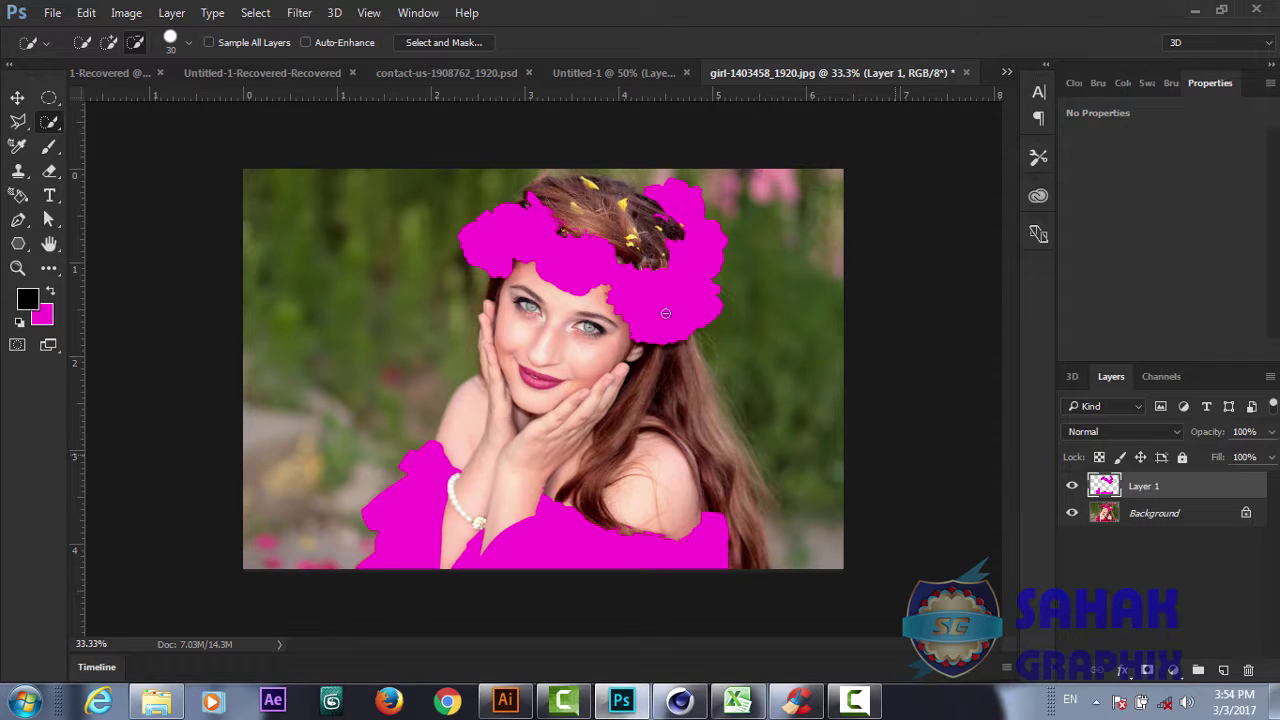
click(1115, 431)
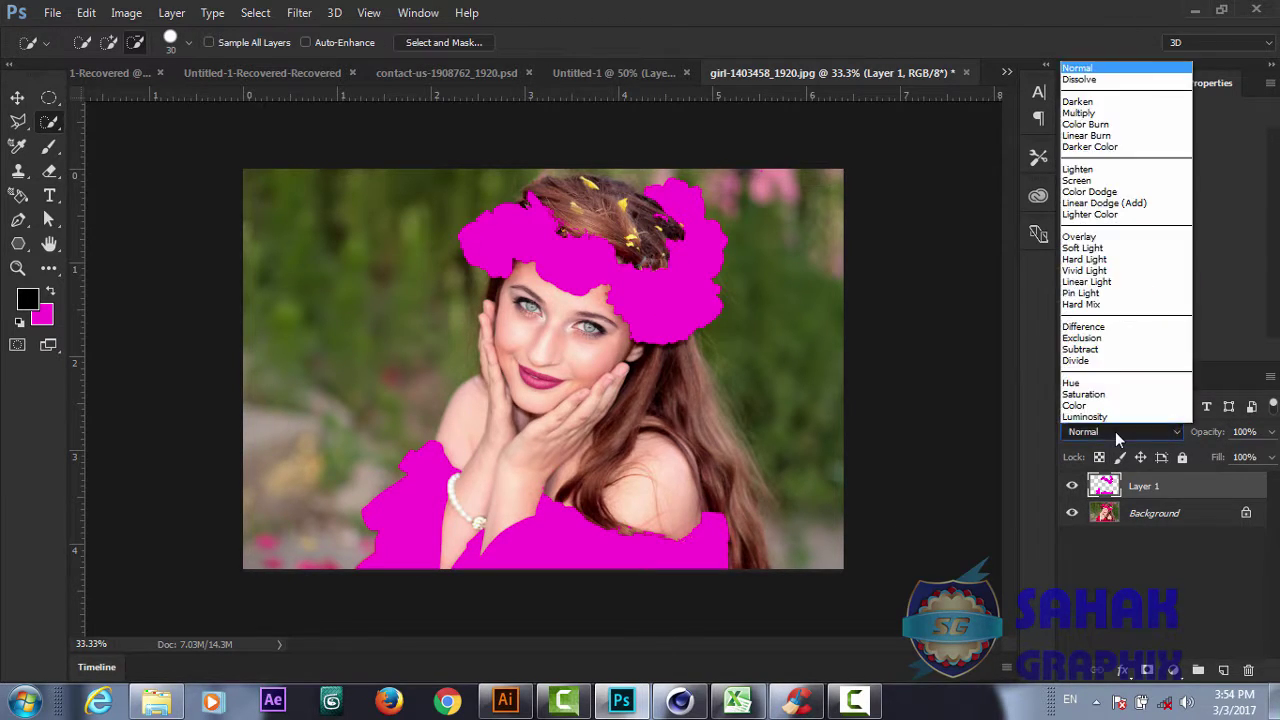
click(1087, 114)
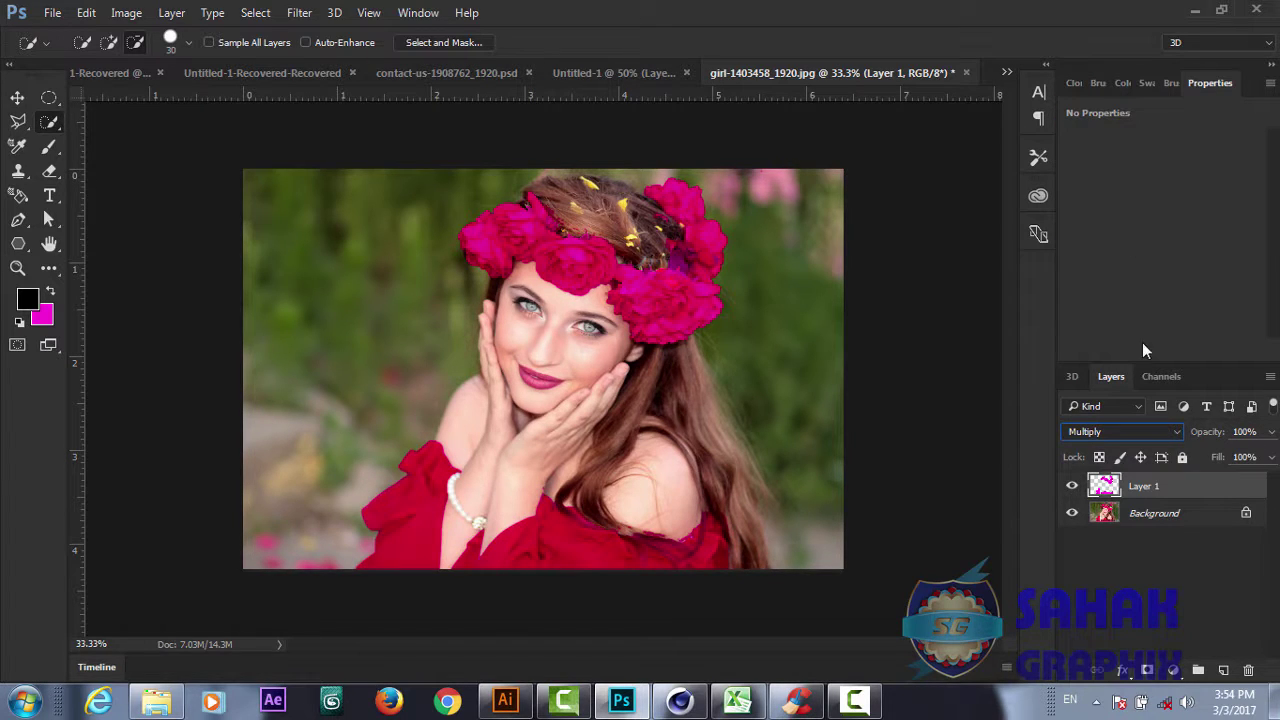
click(1150, 434)
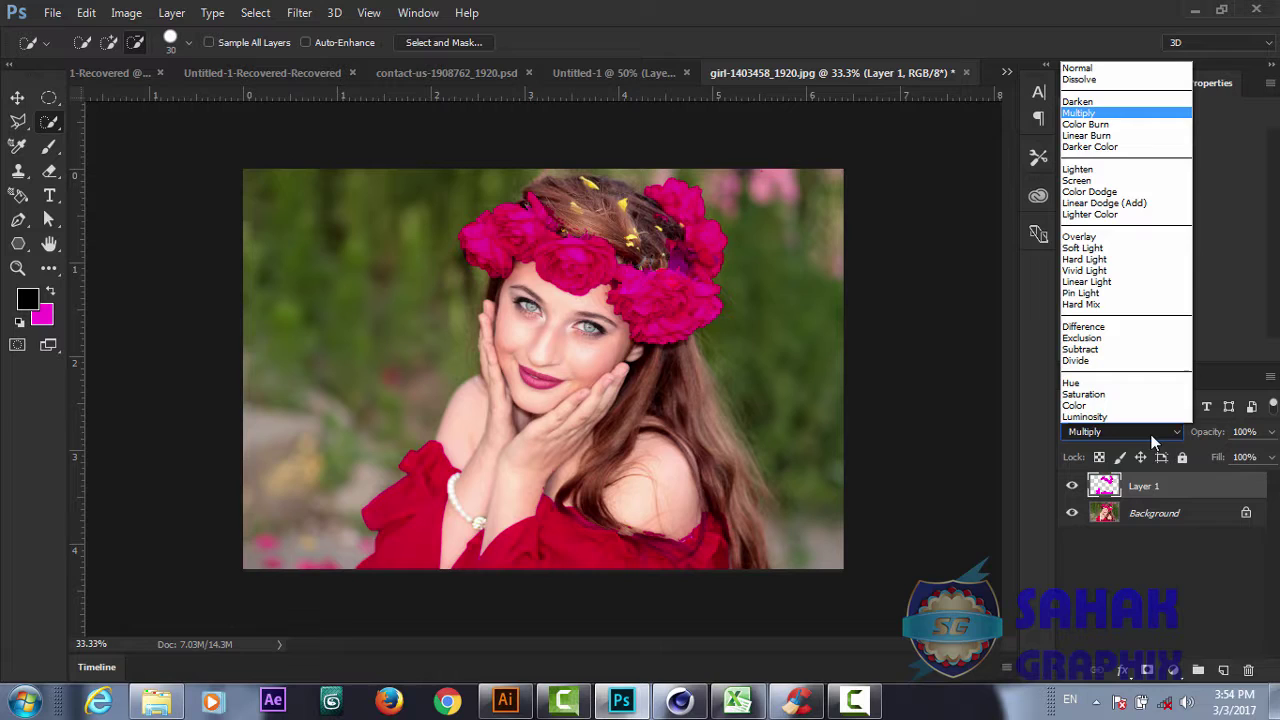
click(1070, 406)
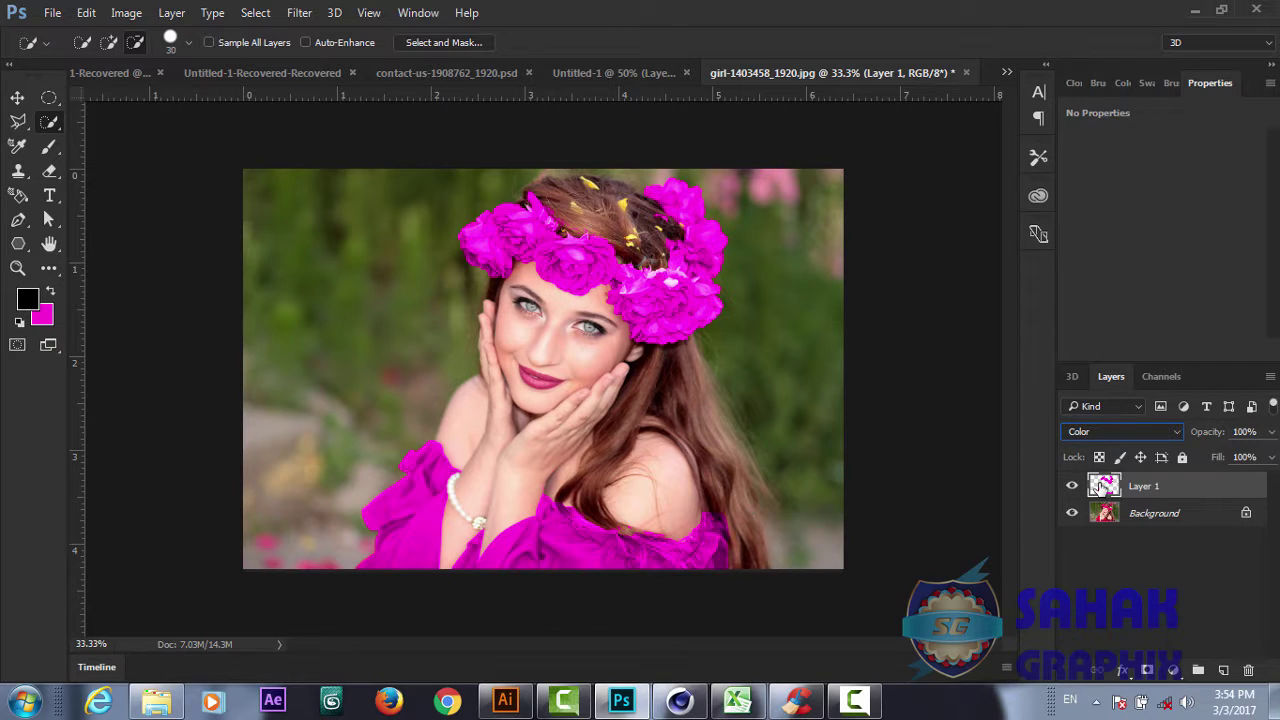
Toggle Layer 1 off and on to compare, then load its pixels as a selection
click(1071, 486)
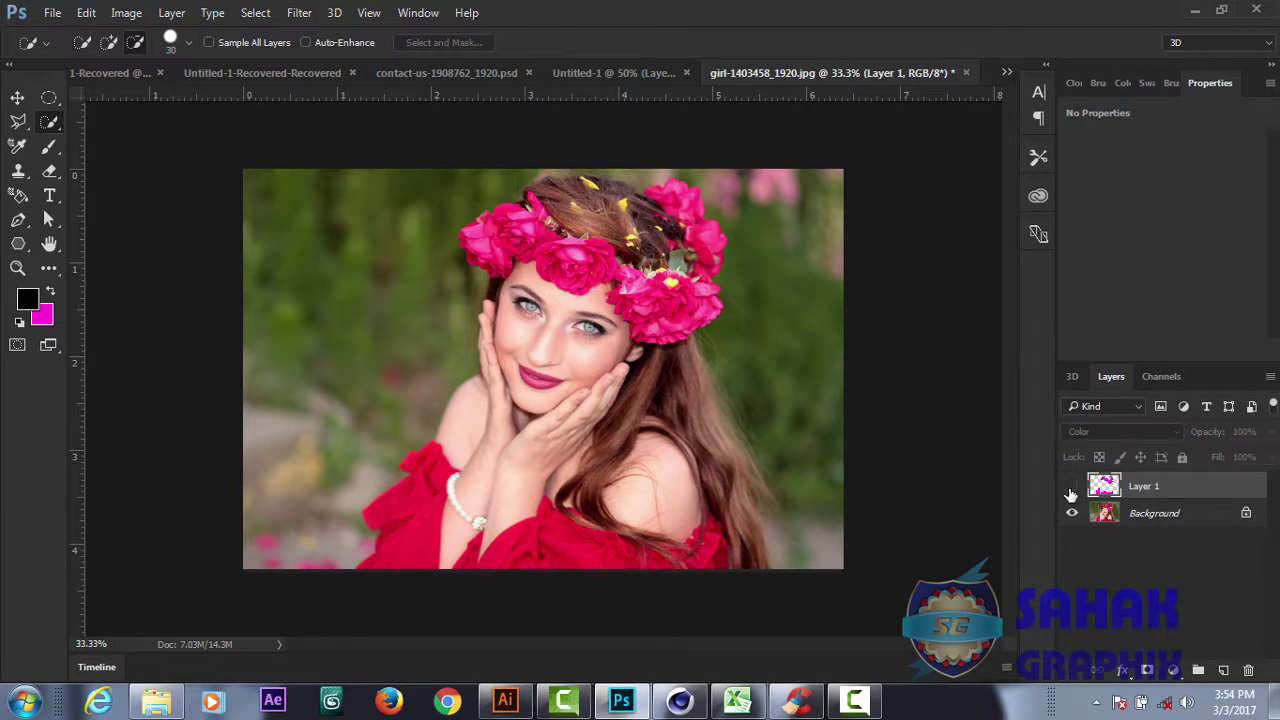
click(1071, 487)
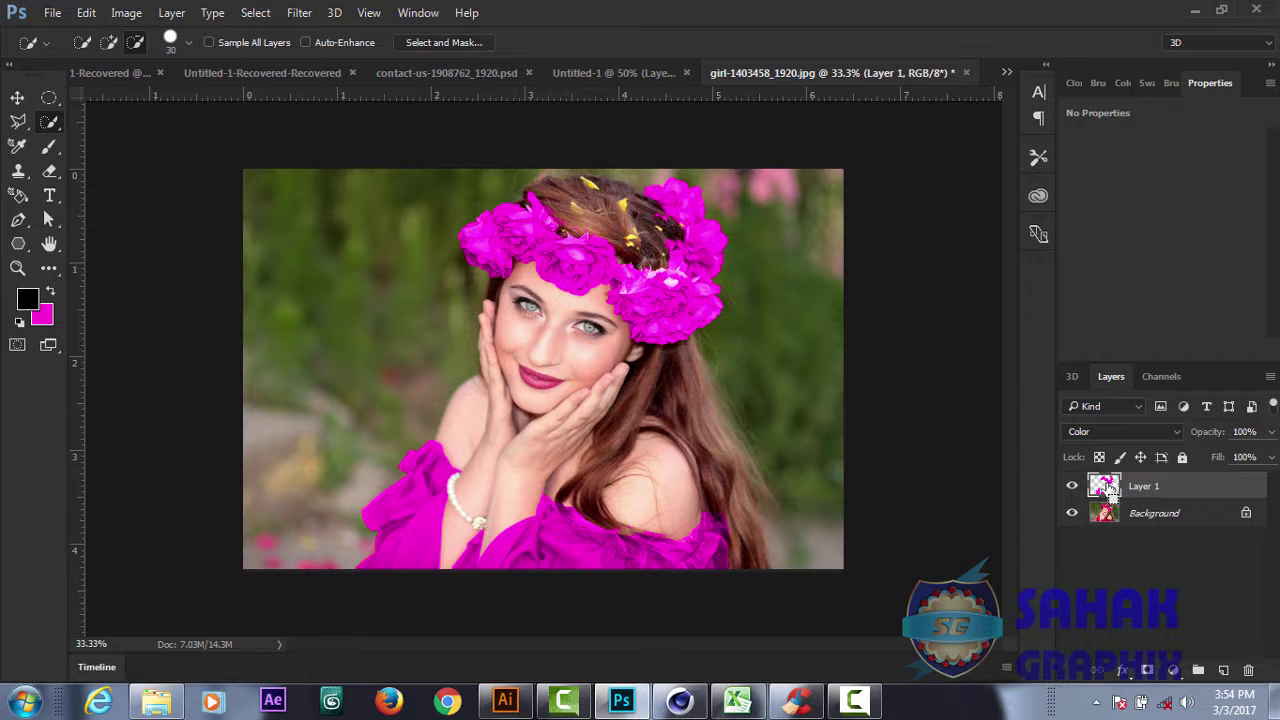
ctrl+click(1106, 487)
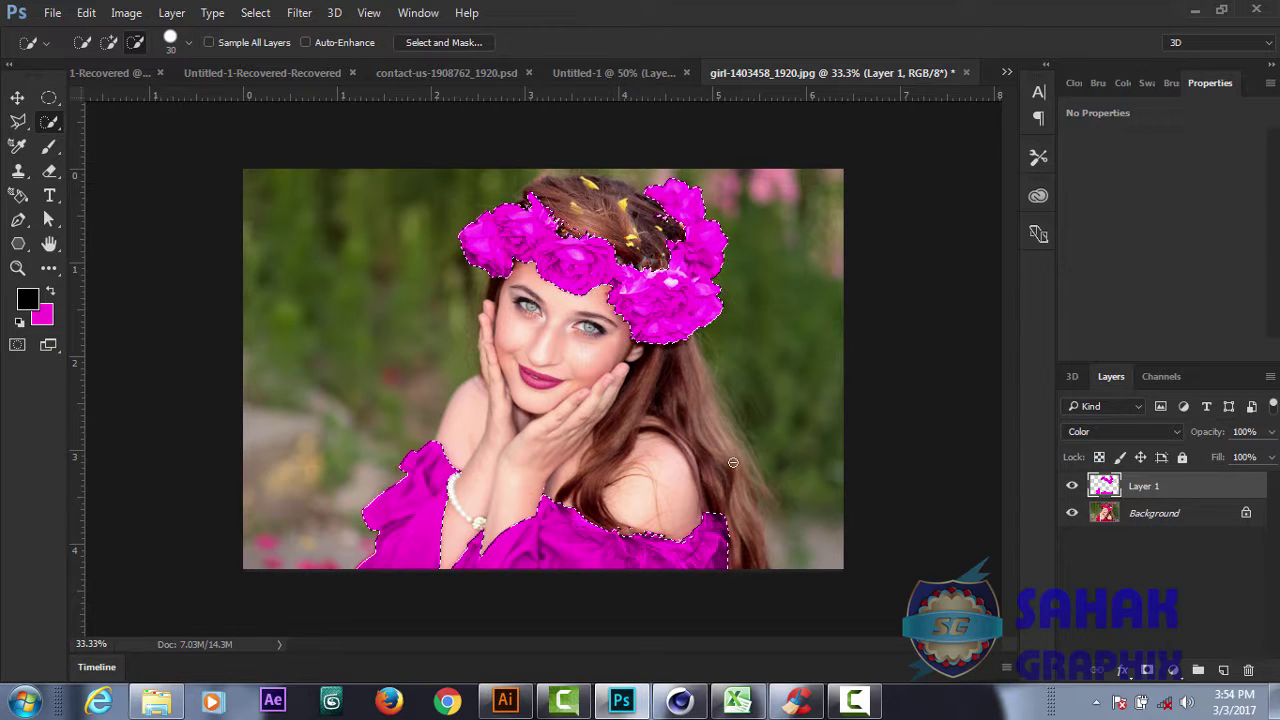
Set the background colour to blue 0202e2 and fill the crown and dress selection with it
click(42, 316)
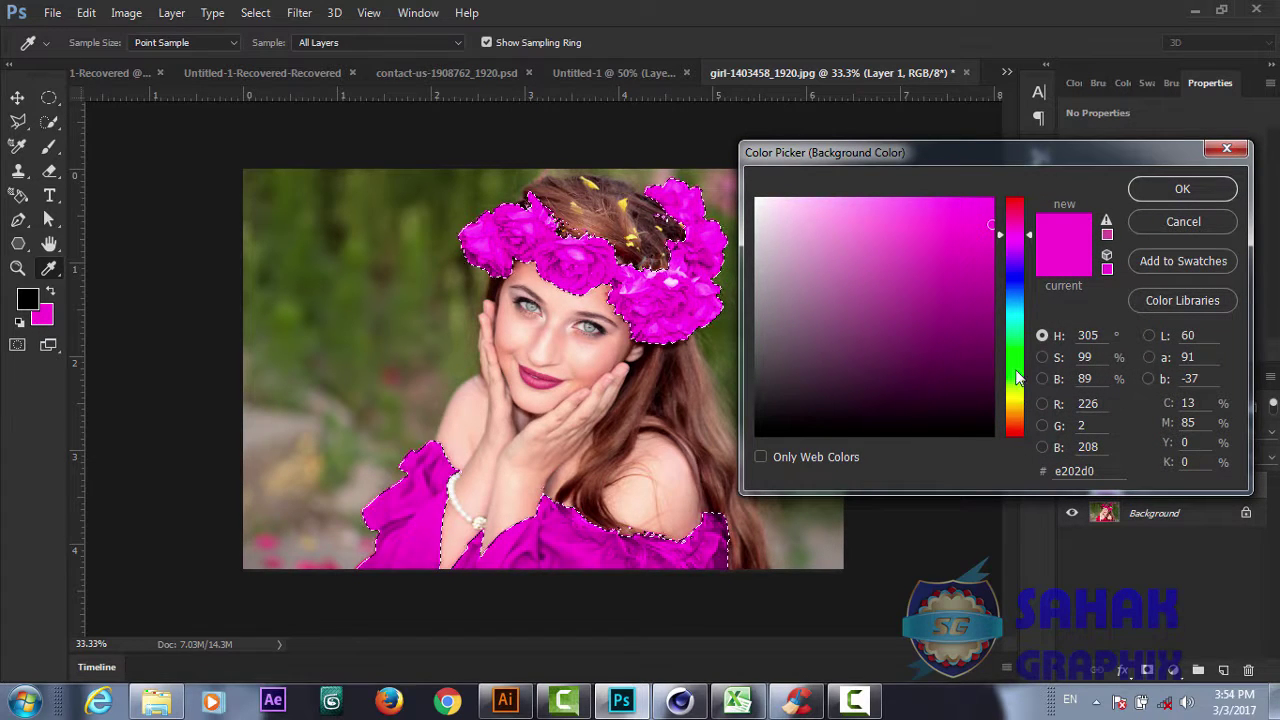
click(1018, 279)
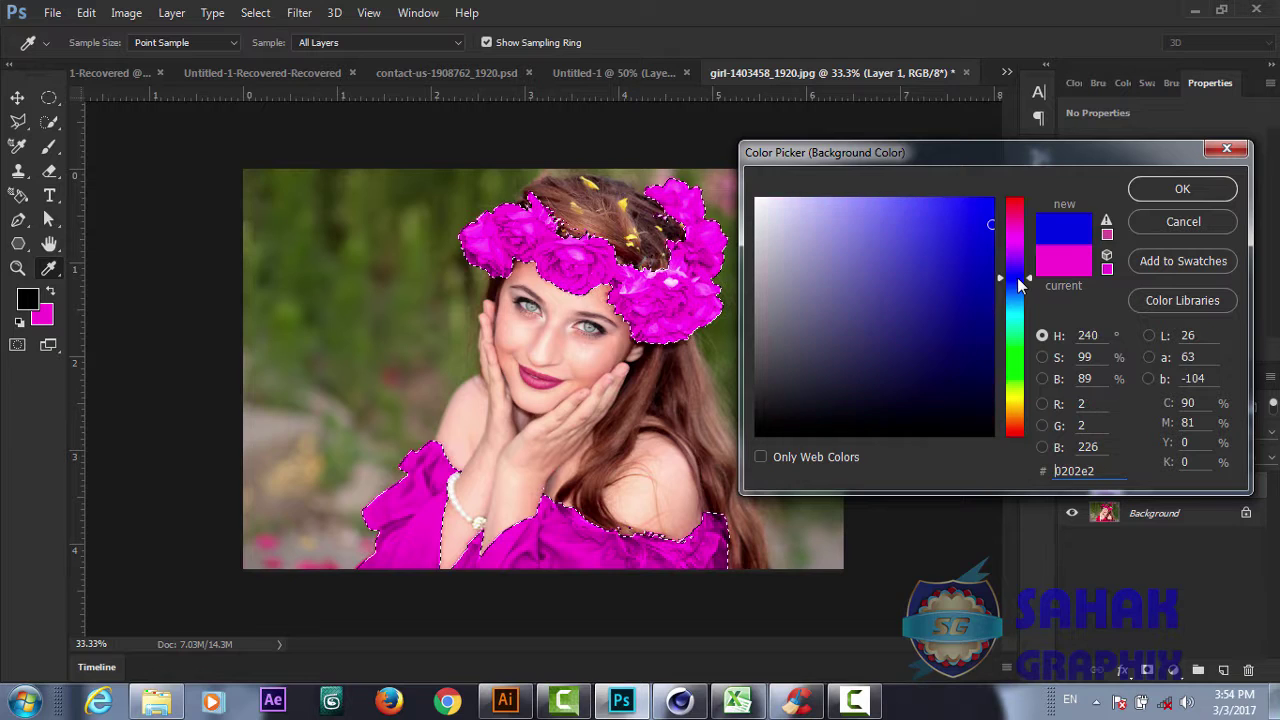
click(1160, 188)
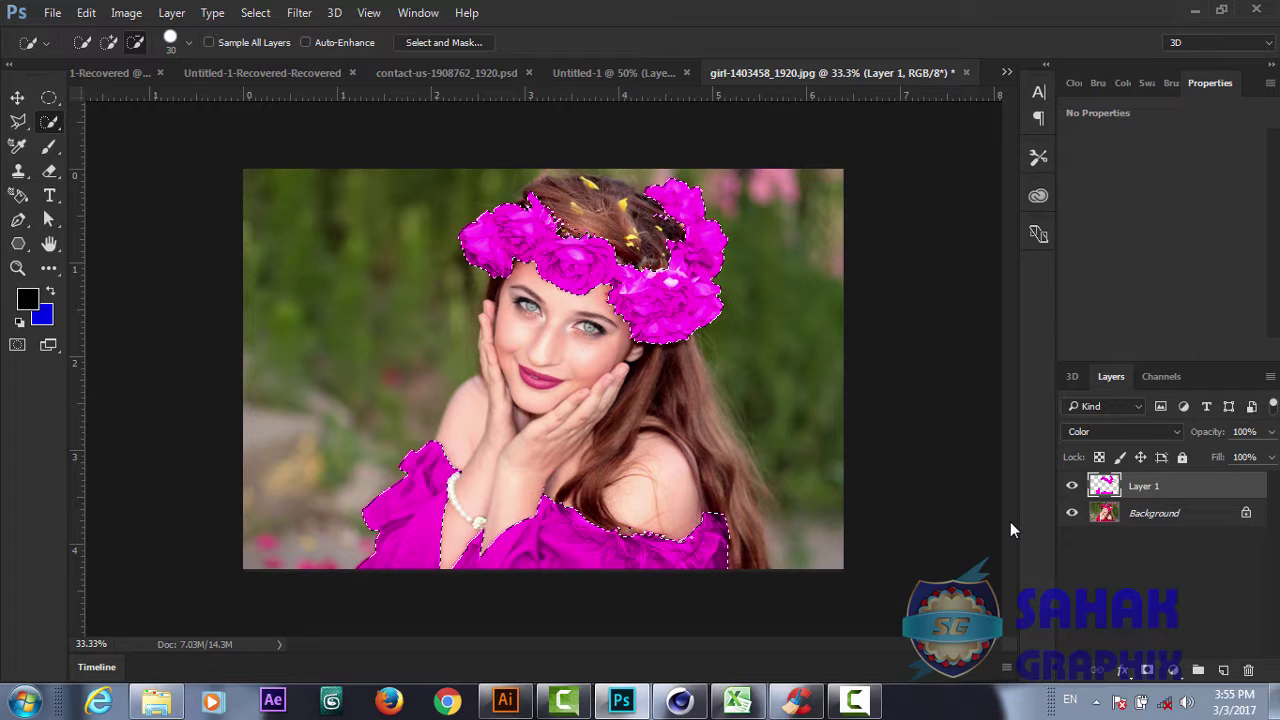
key(ctrl+BackSpace)
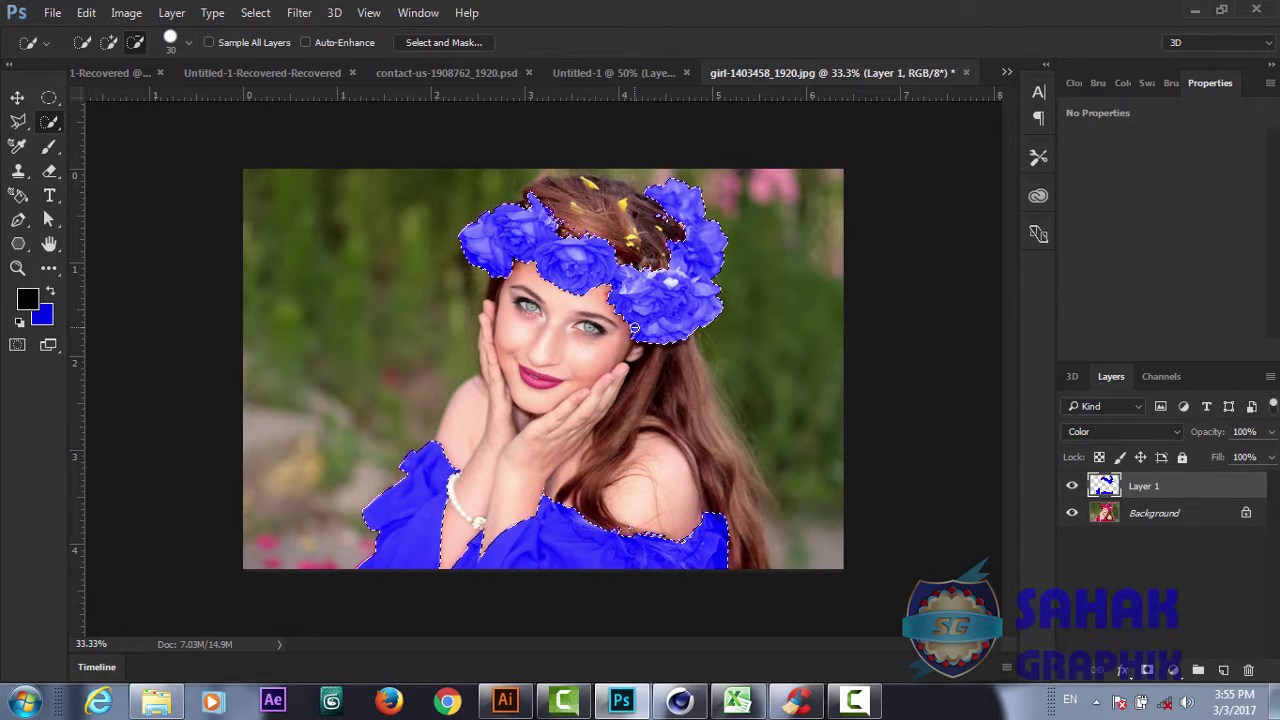
Deselect, then set Layer 1's blend mode to Multiply so the crown and dress turn navy
key(ctrl+d)
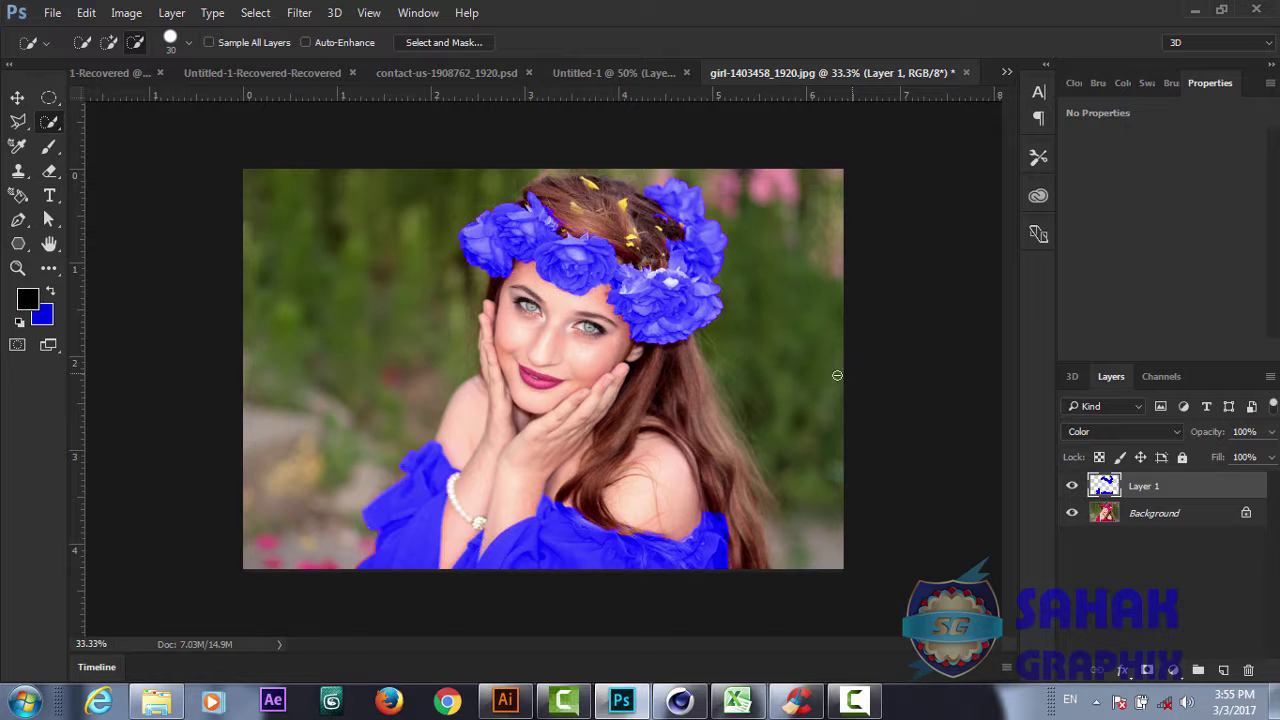
click(1105, 431)
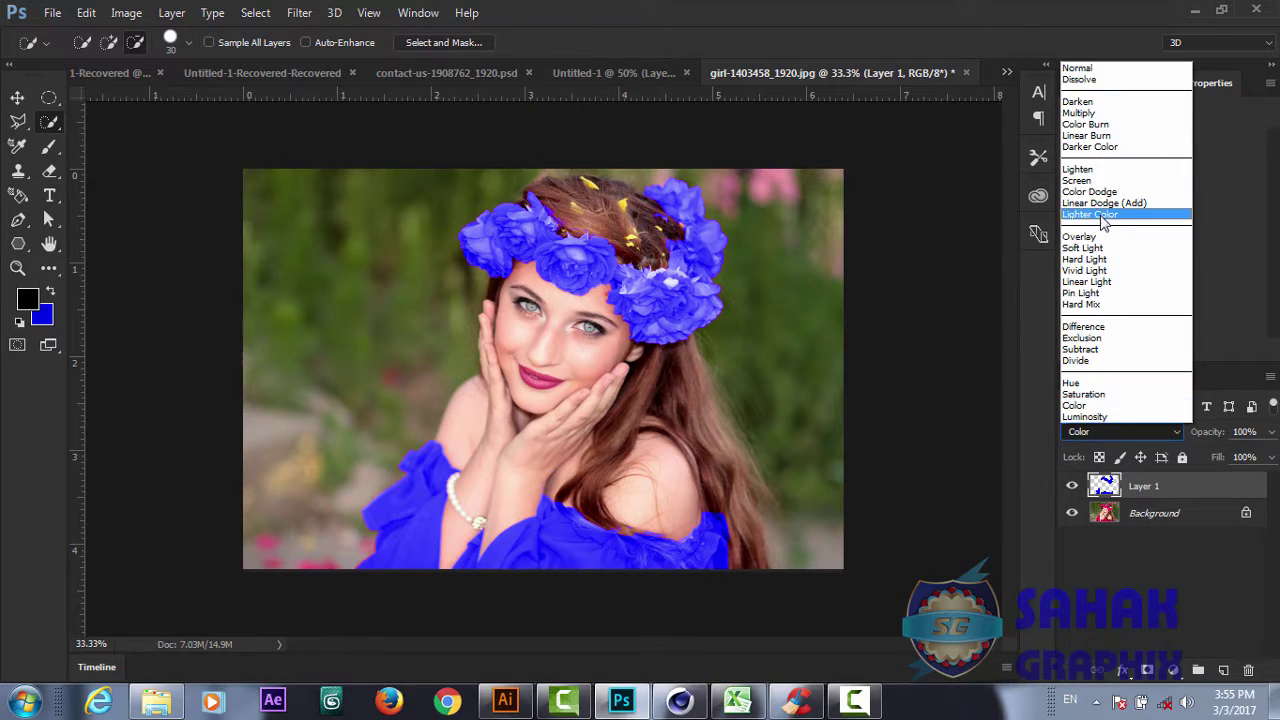
click(1091, 115)
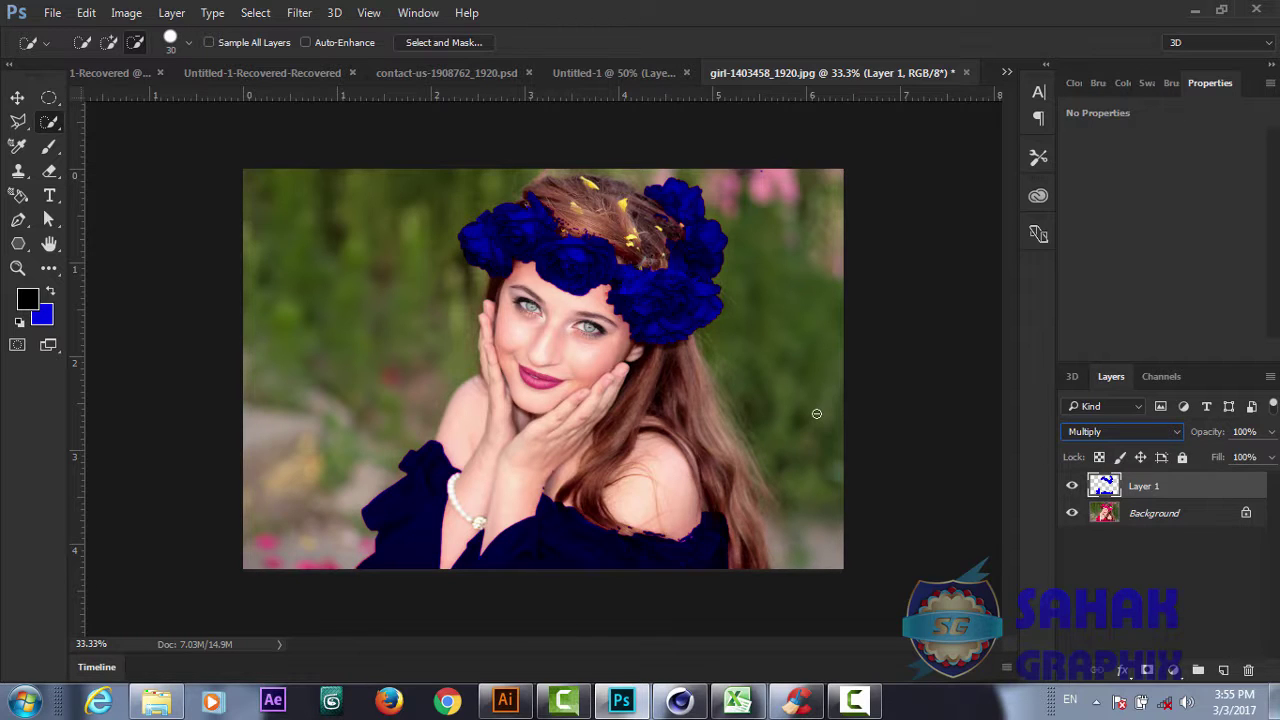
Zoom in to inspect the recoloured crown edges, then zoom back out to the whole photo
key(ctrl+plus)
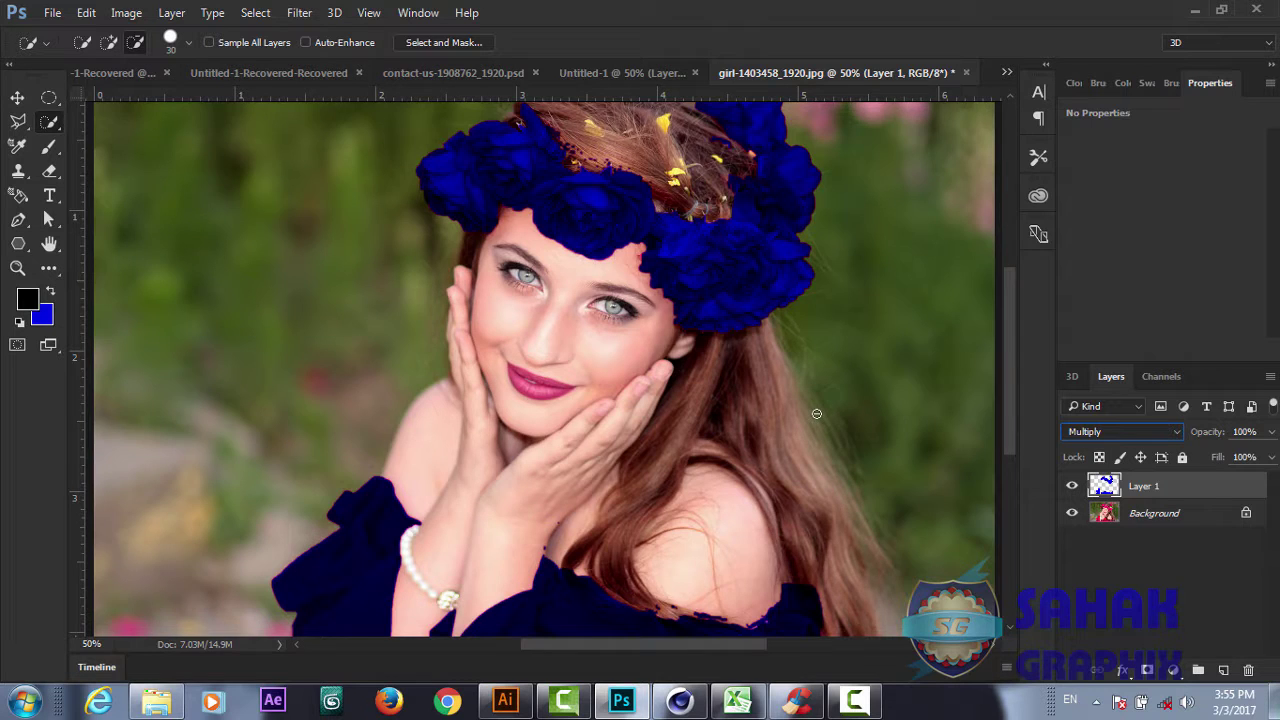
key(ctrl+plus)
key(ctrl+minus)
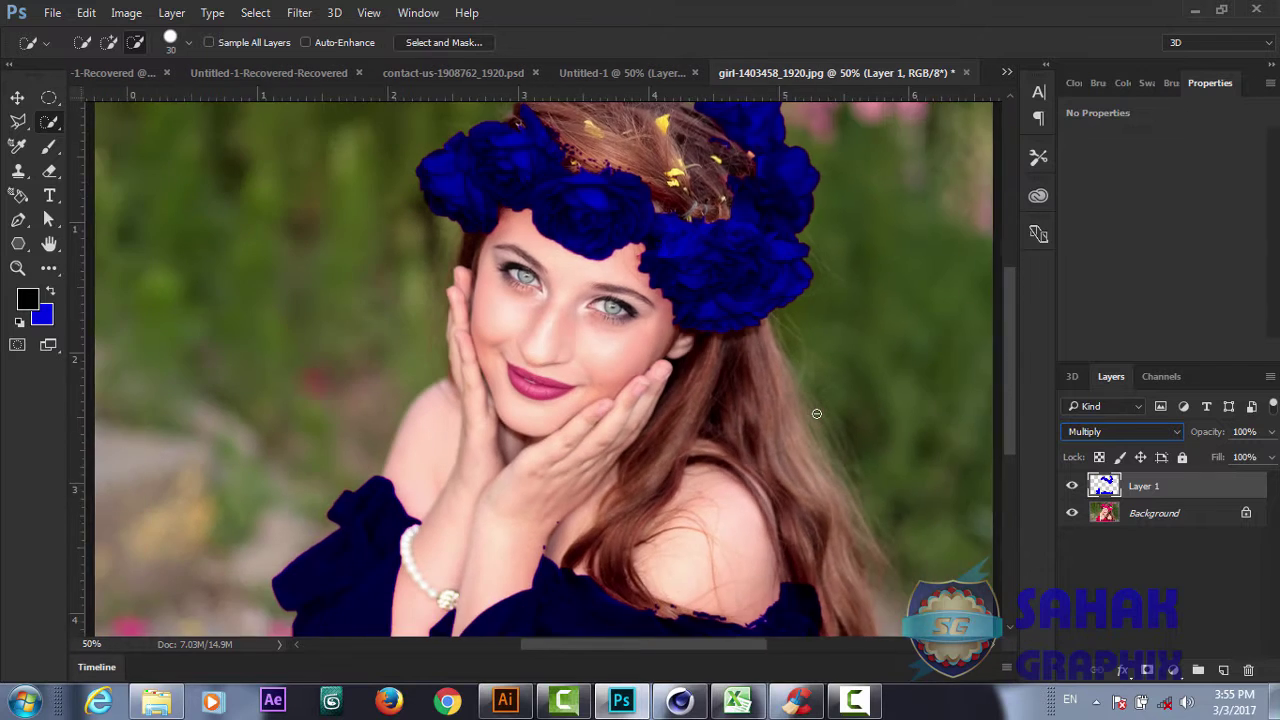
key(ctrl+minus)
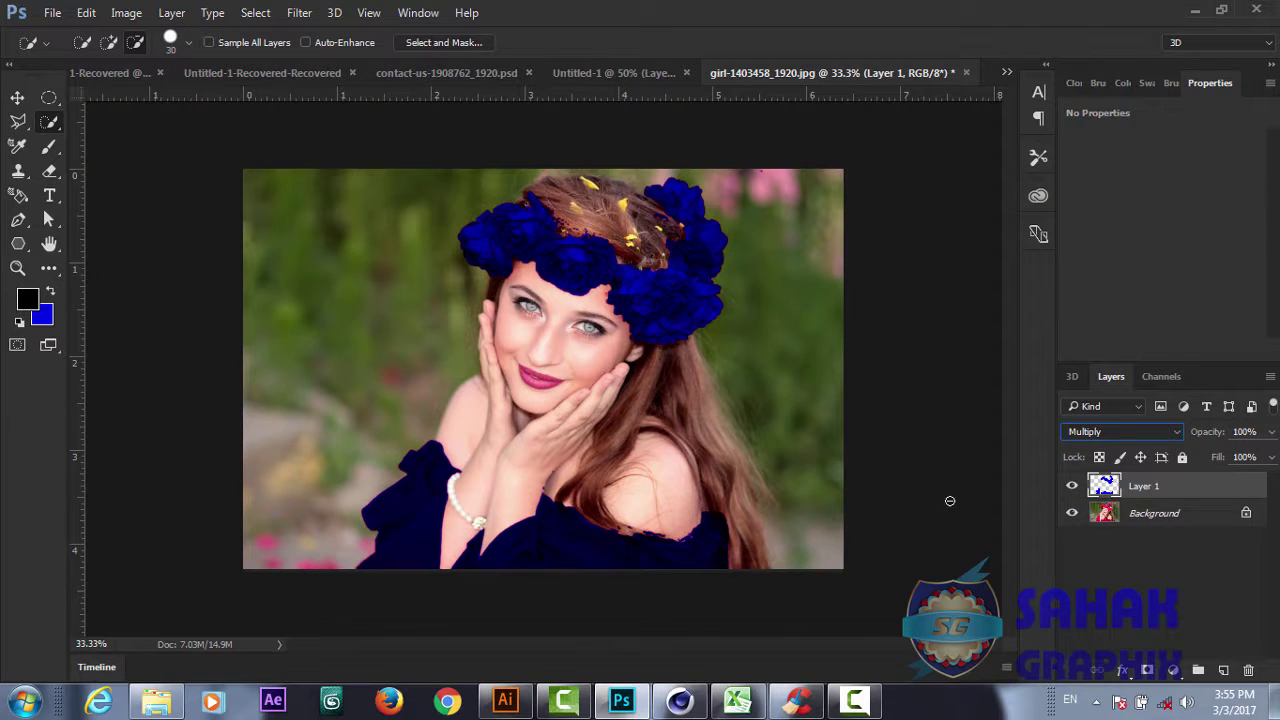
Hide and re-show Layer 1 to compare the navy recolour against the original photo
click(1073, 487)
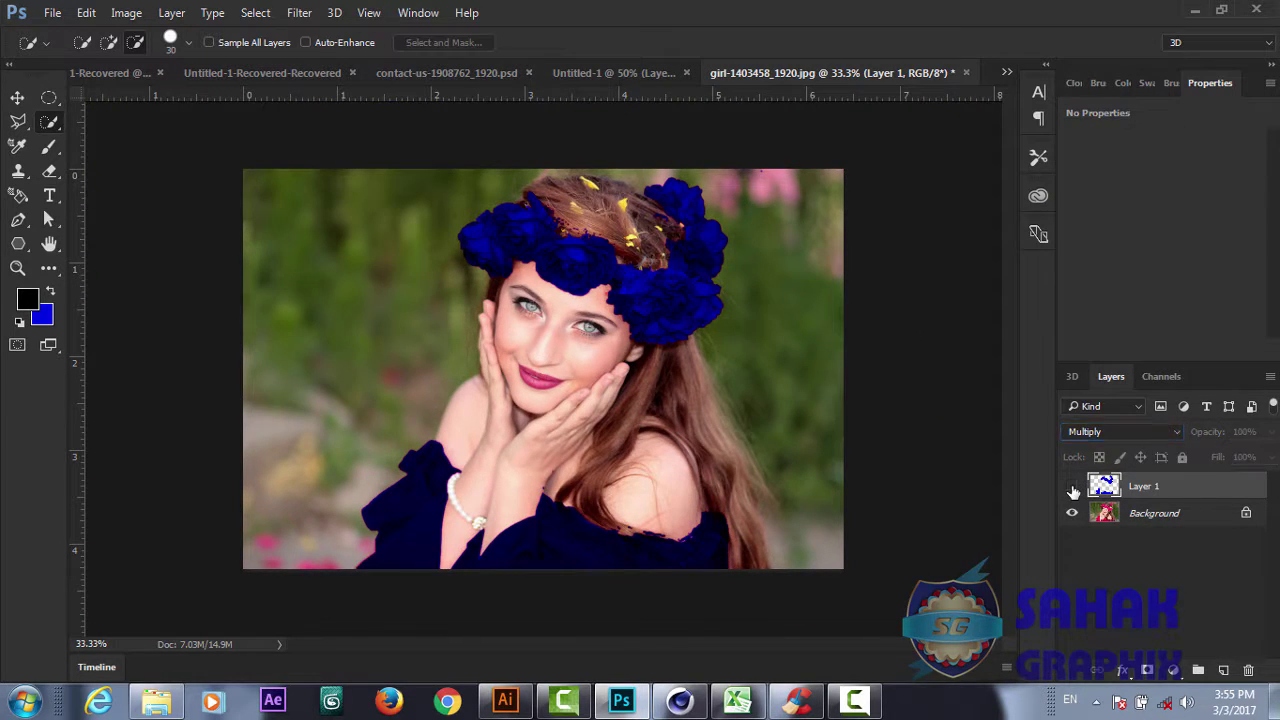
click(1072, 486)
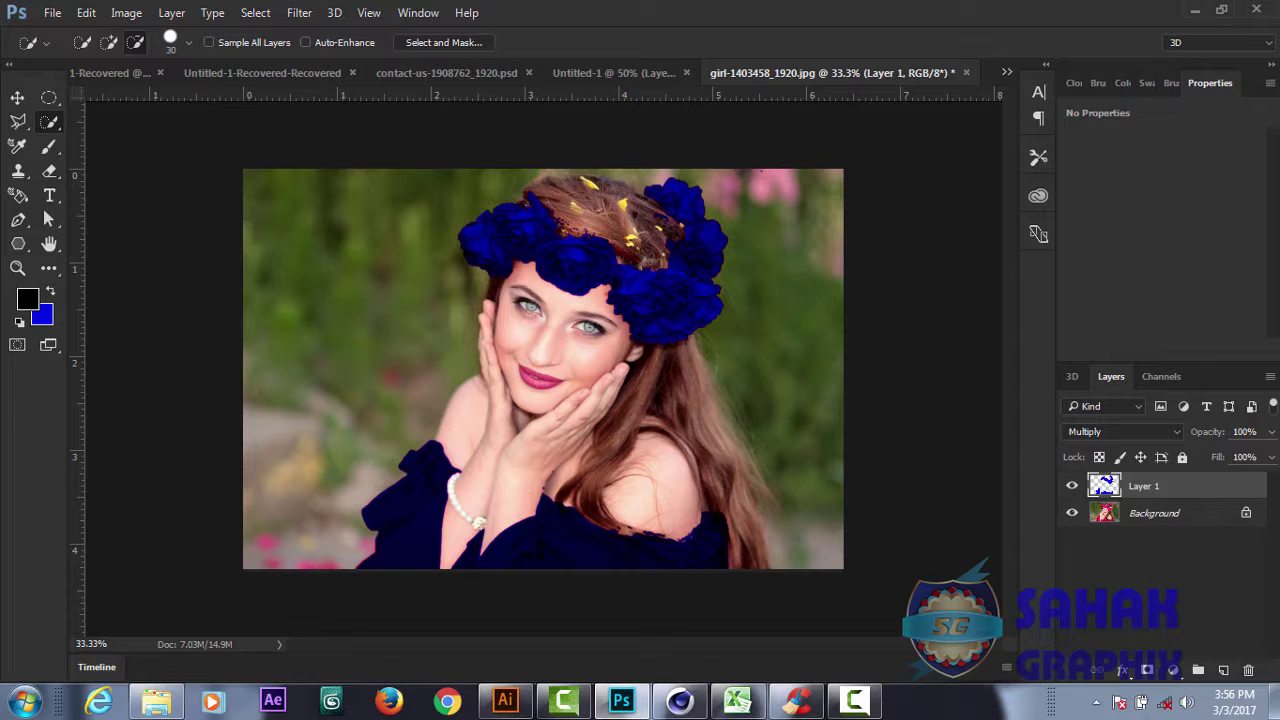
click(855, 706)
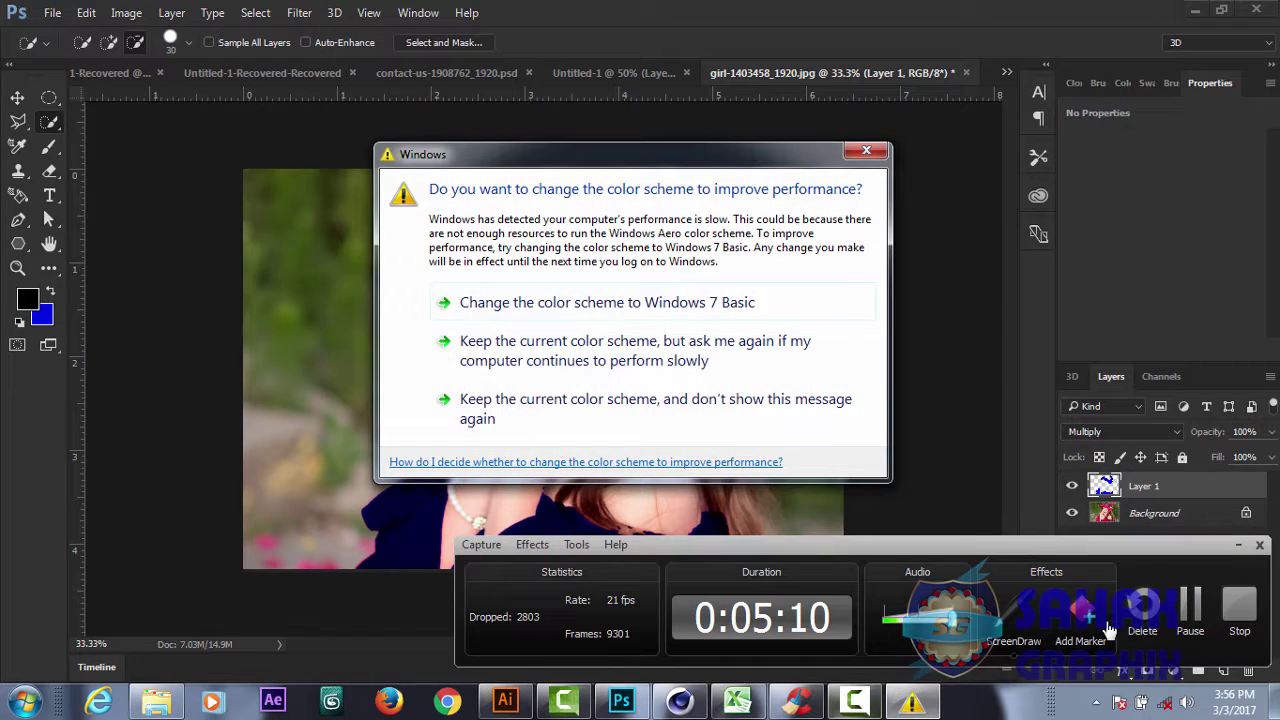